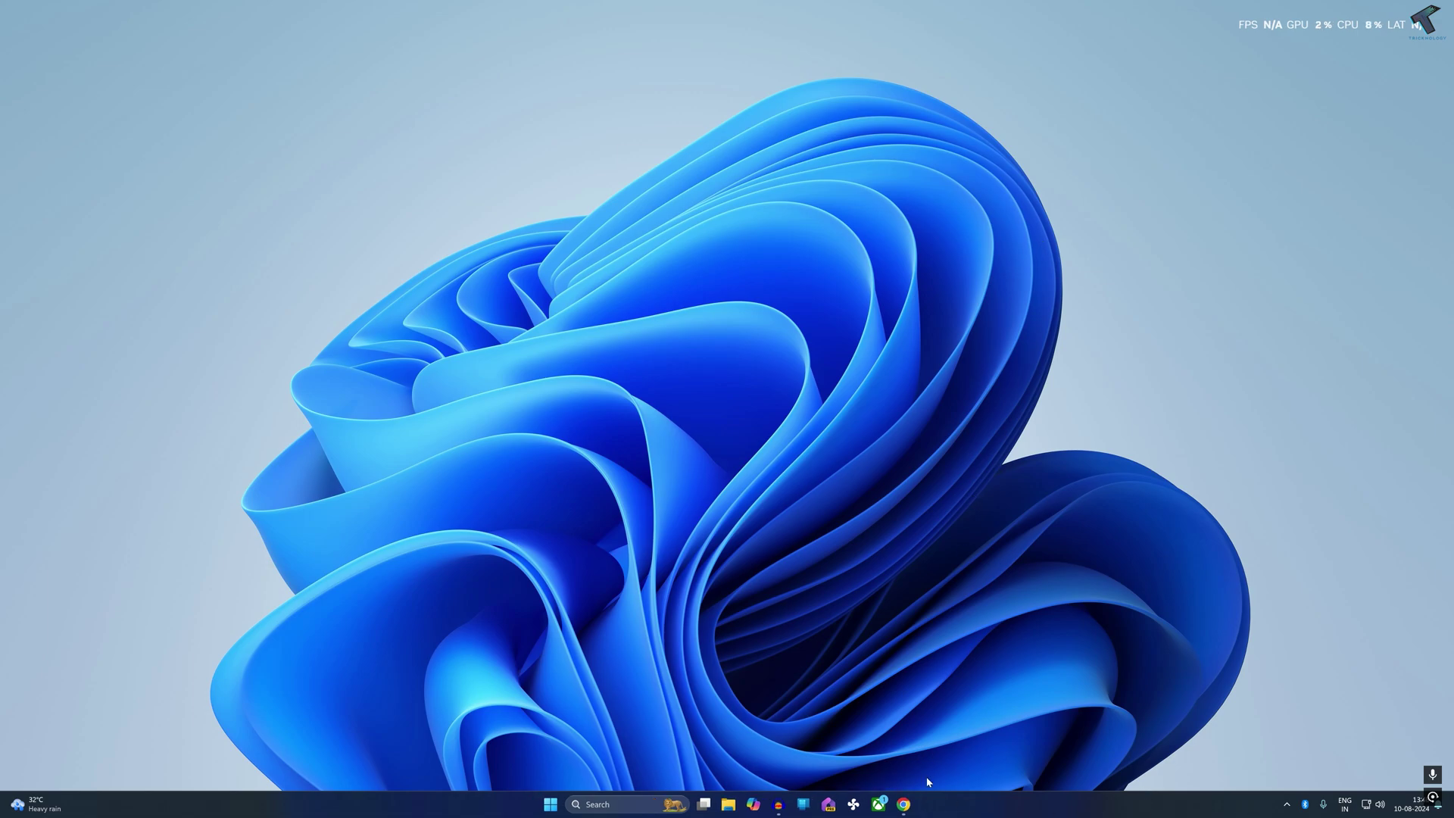
In Chrome, search Google for 'cisco packet tracer download' using the autocomplete suggestion
{"action": "left_click", "coordinate": [904, 804]}
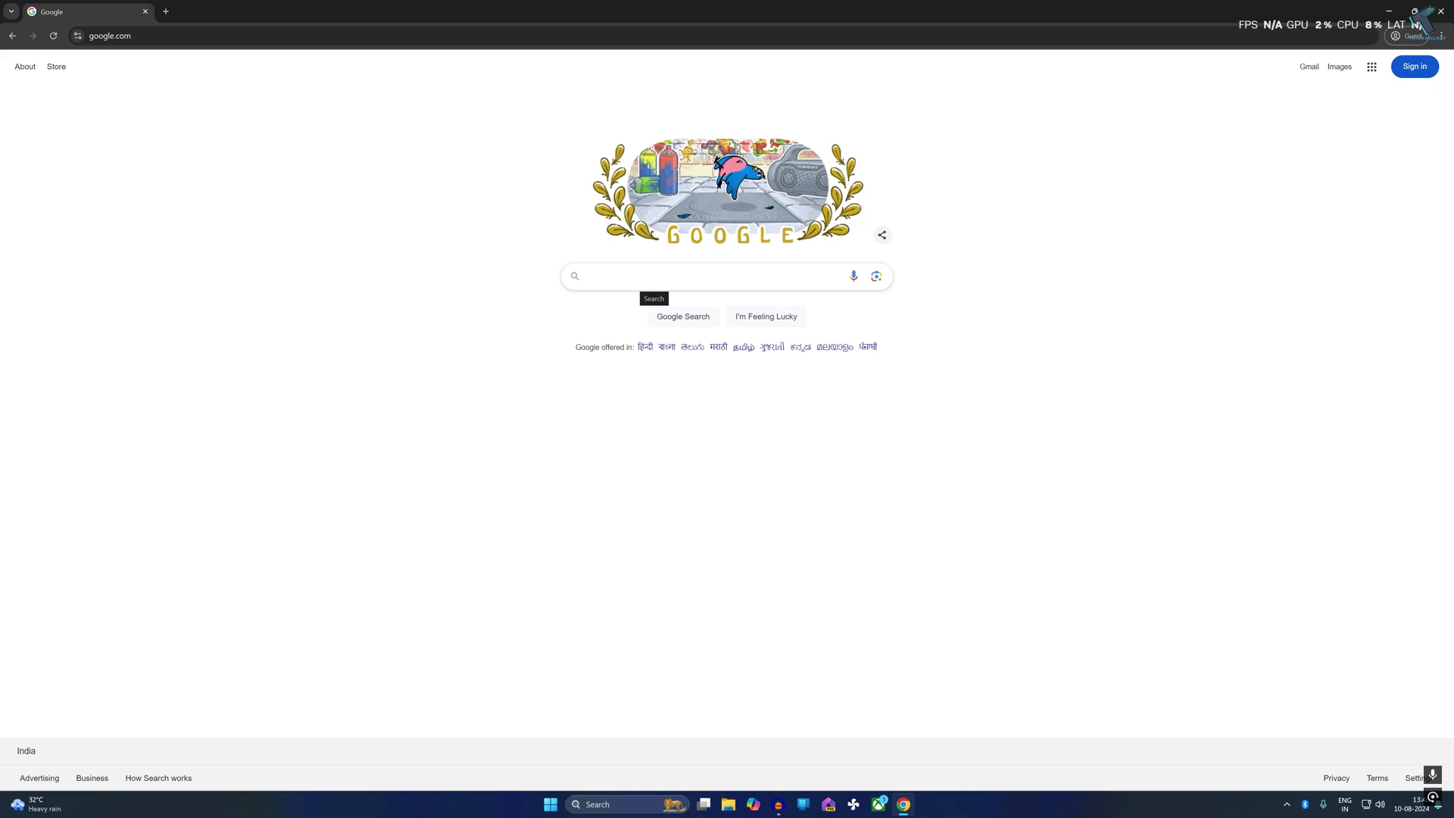
{"action": "left_click", "coordinate": [648, 281]}
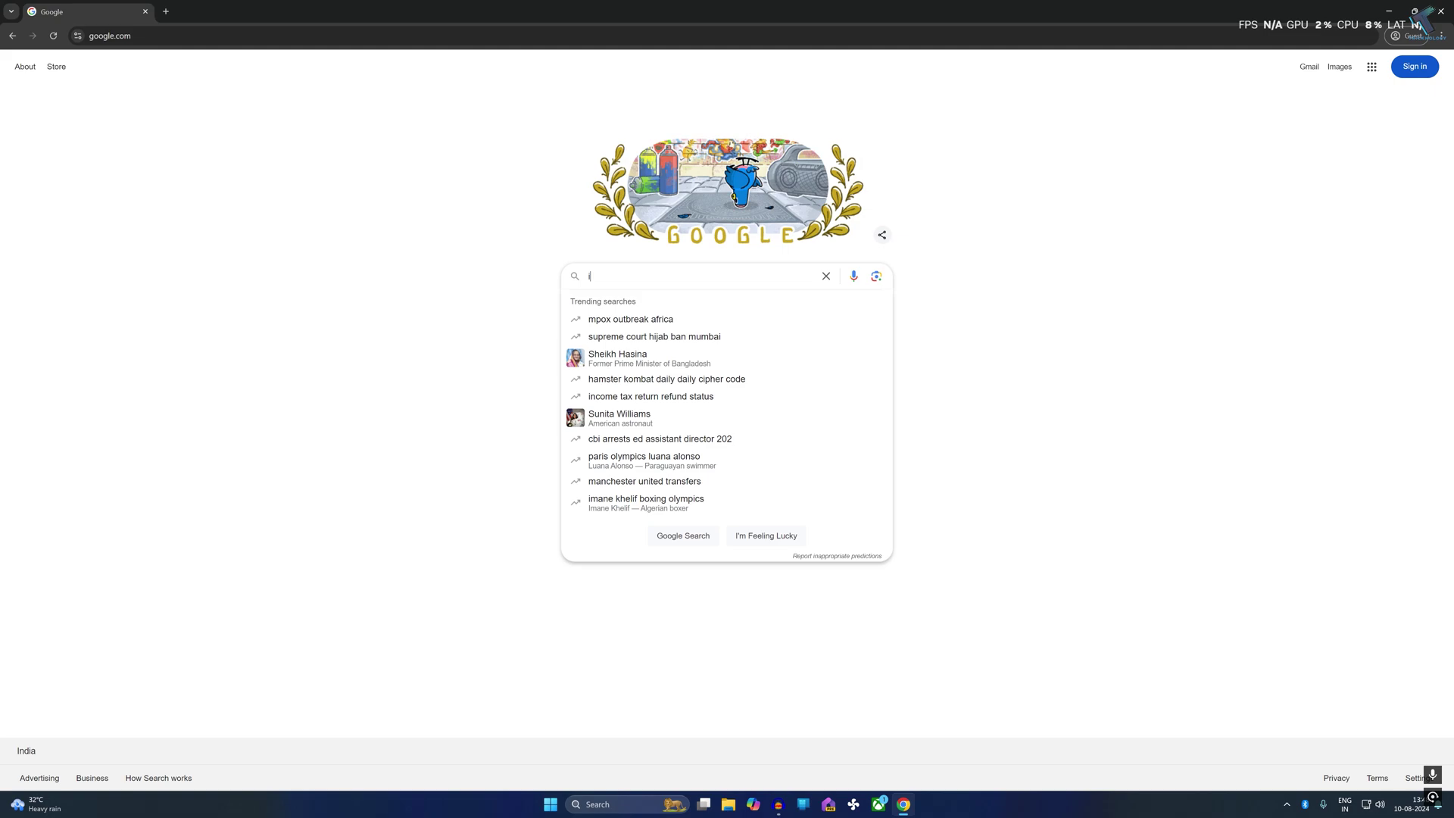
{"action": "type", "text": "cisco"}
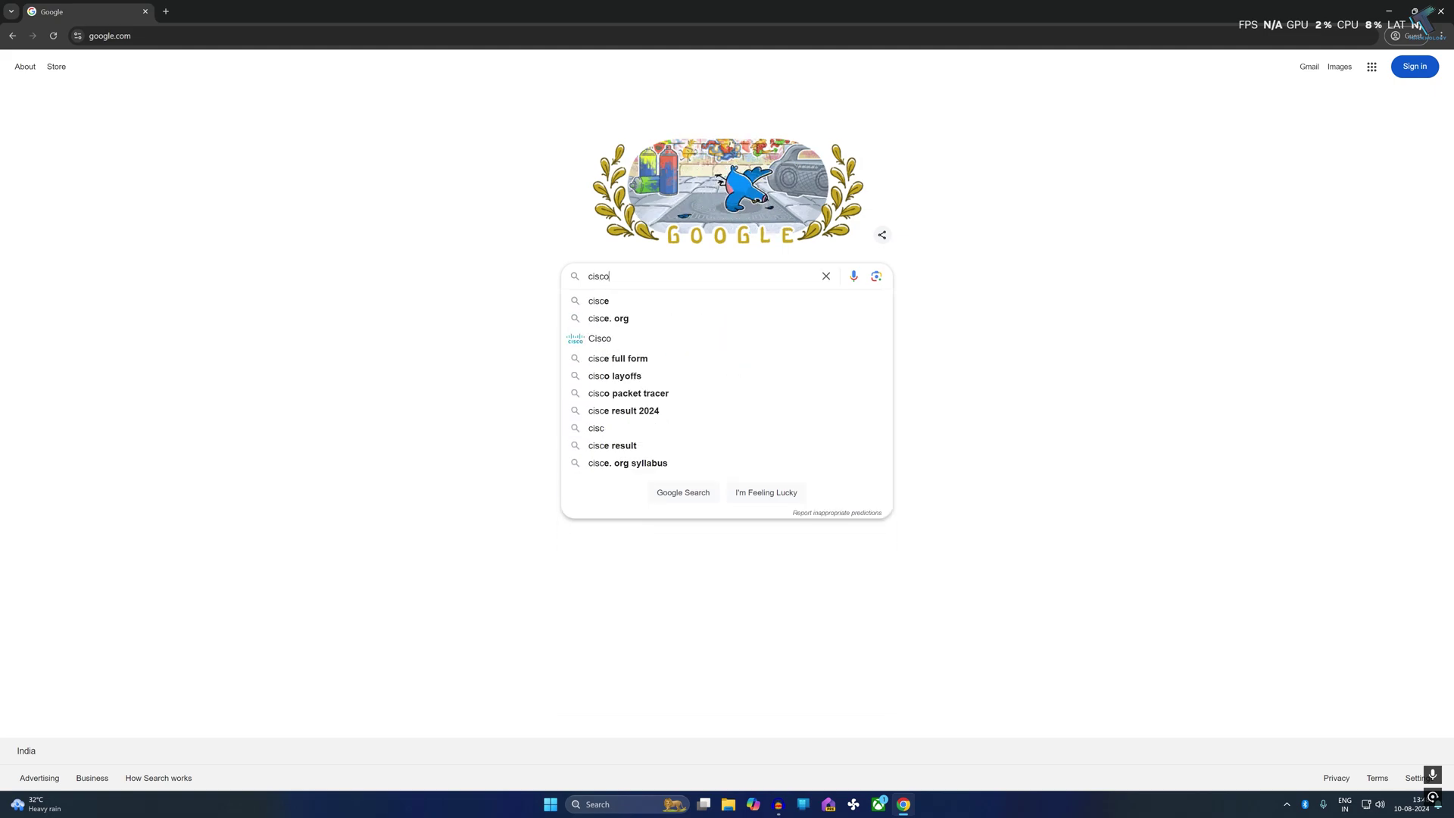
{"action": "type", "text": " pa"}
{"action": "key", "text": "Down"}
{"action": "key", "text": "Down"}
{"action": "key", "text": "Return"}
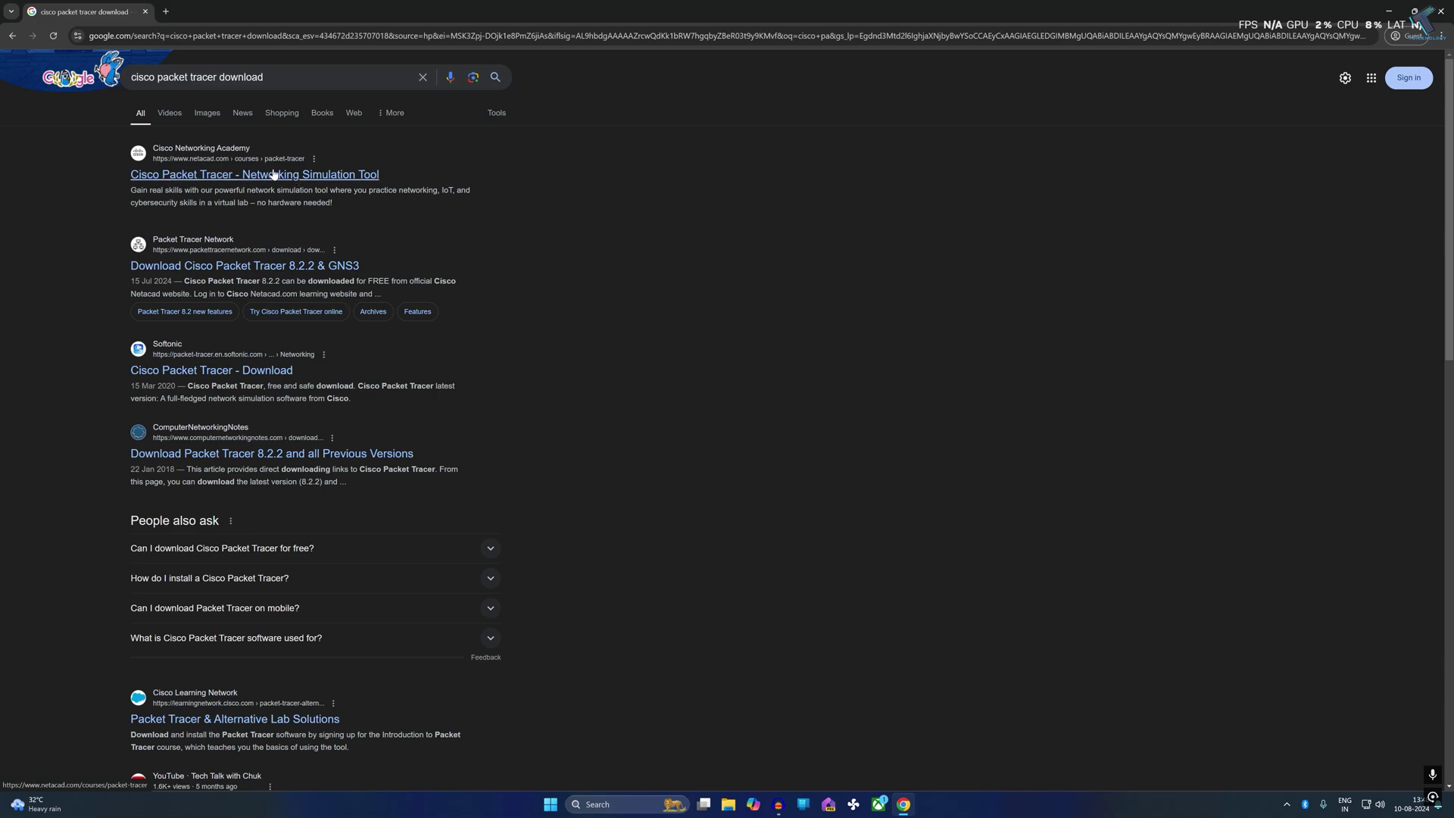
Open the netacad.com Packet Tracer page and its Getting Started with Cisco Packet Tracer course in English
{"action": "left_click", "coordinate": [274, 175]}
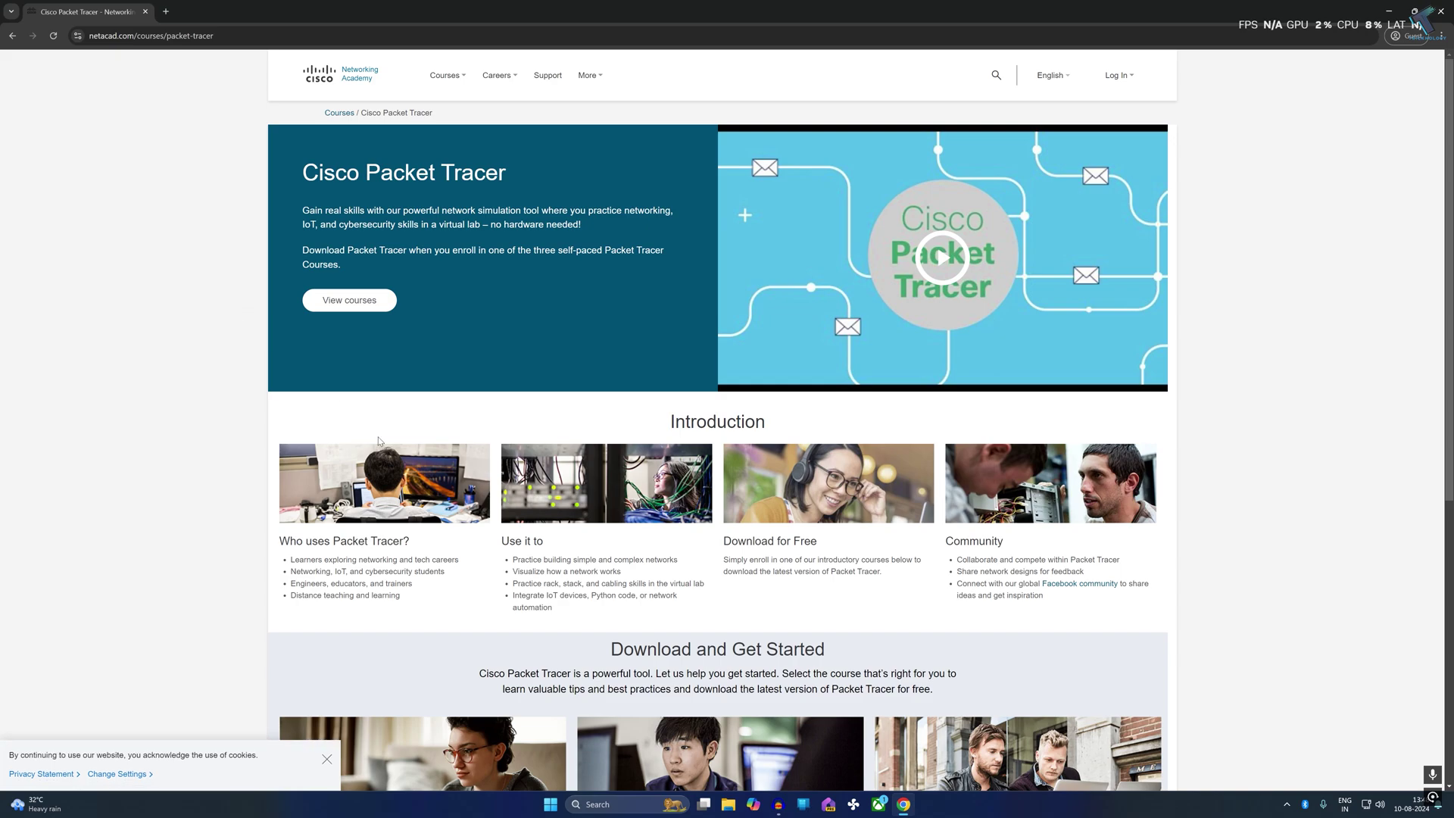
{"action": "scroll", "coordinate": [378, 437], "scroll_direction": "down", "scroll_amount": 5}
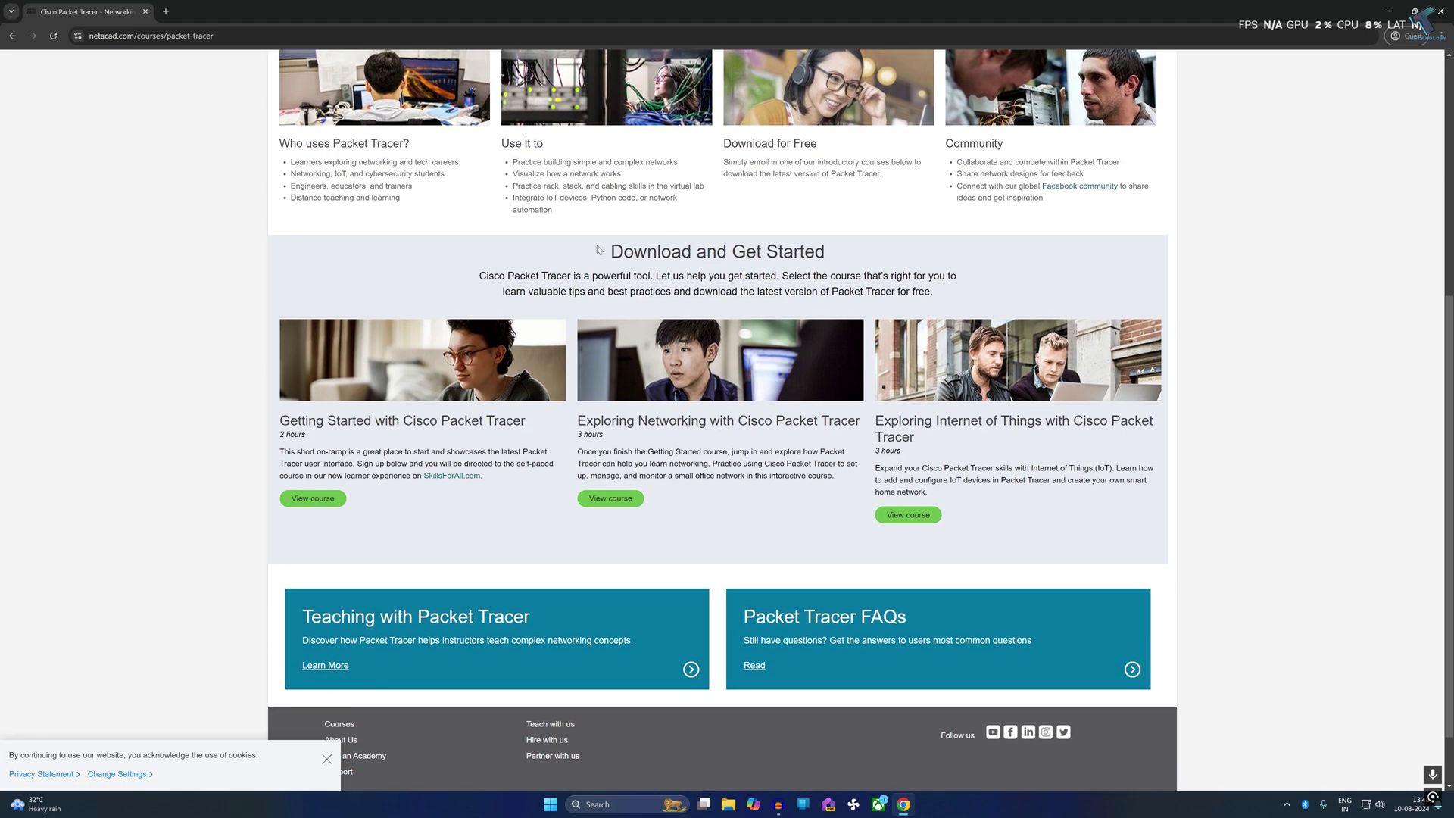
{"action": "left_click_drag", "start_coordinate": [598, 250], "coordinate": [844, 238]}
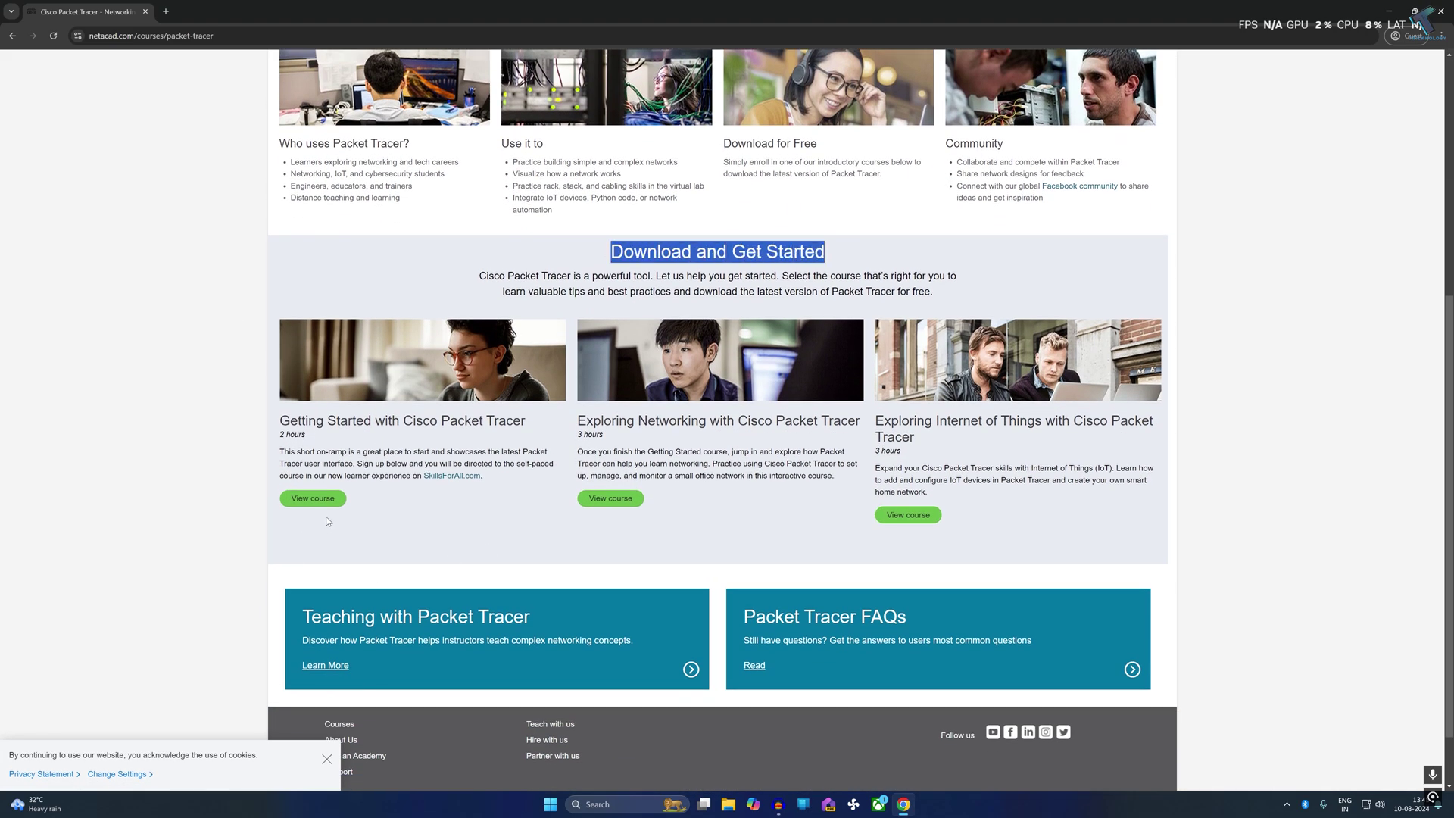
{"action": "left_click", "coordinate": [311, 503]}
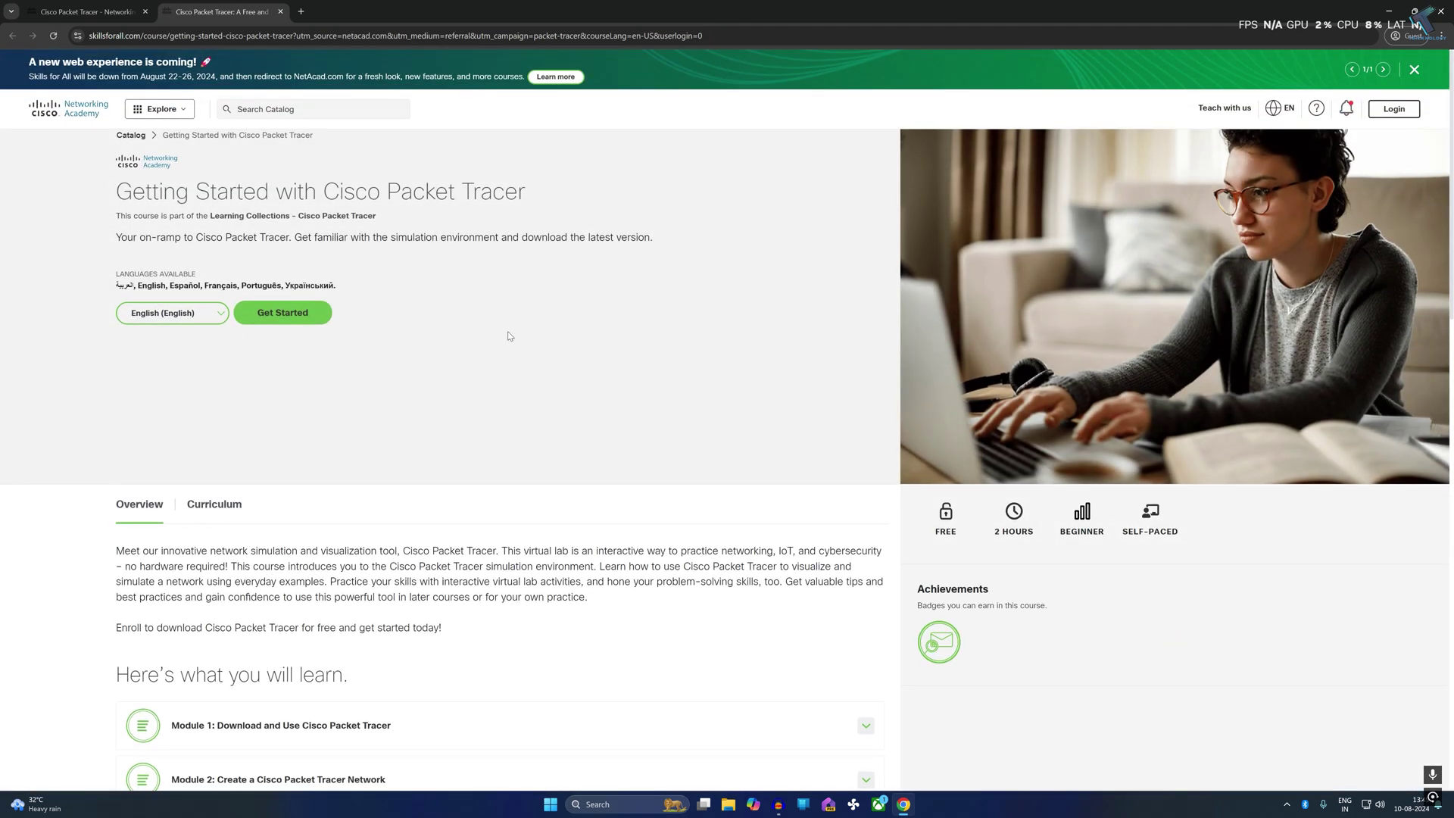
{"action": "left_click", "coordinate": [182, 317]}
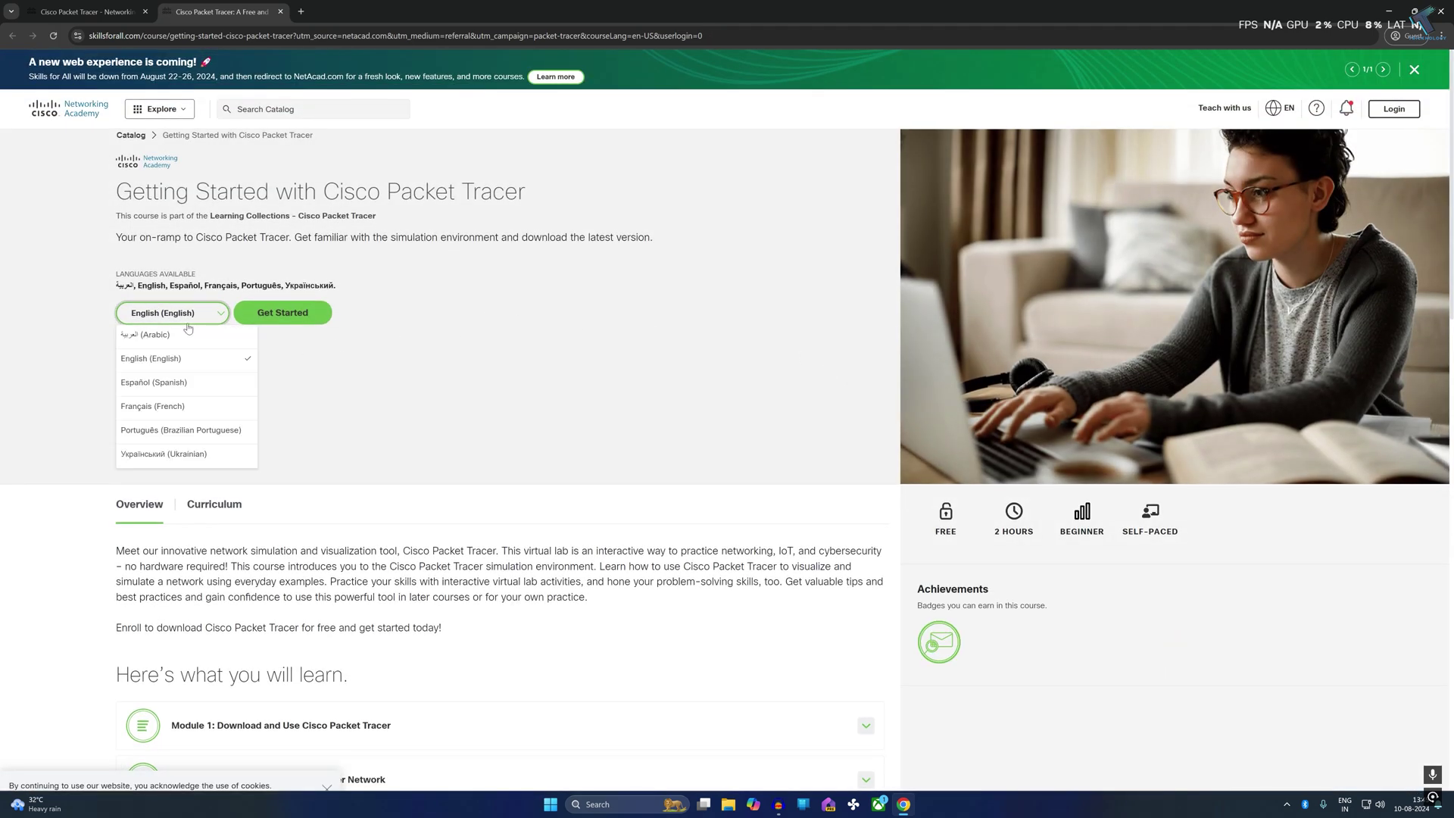
{"action": "left_click", "coordinate": [176, 369]}
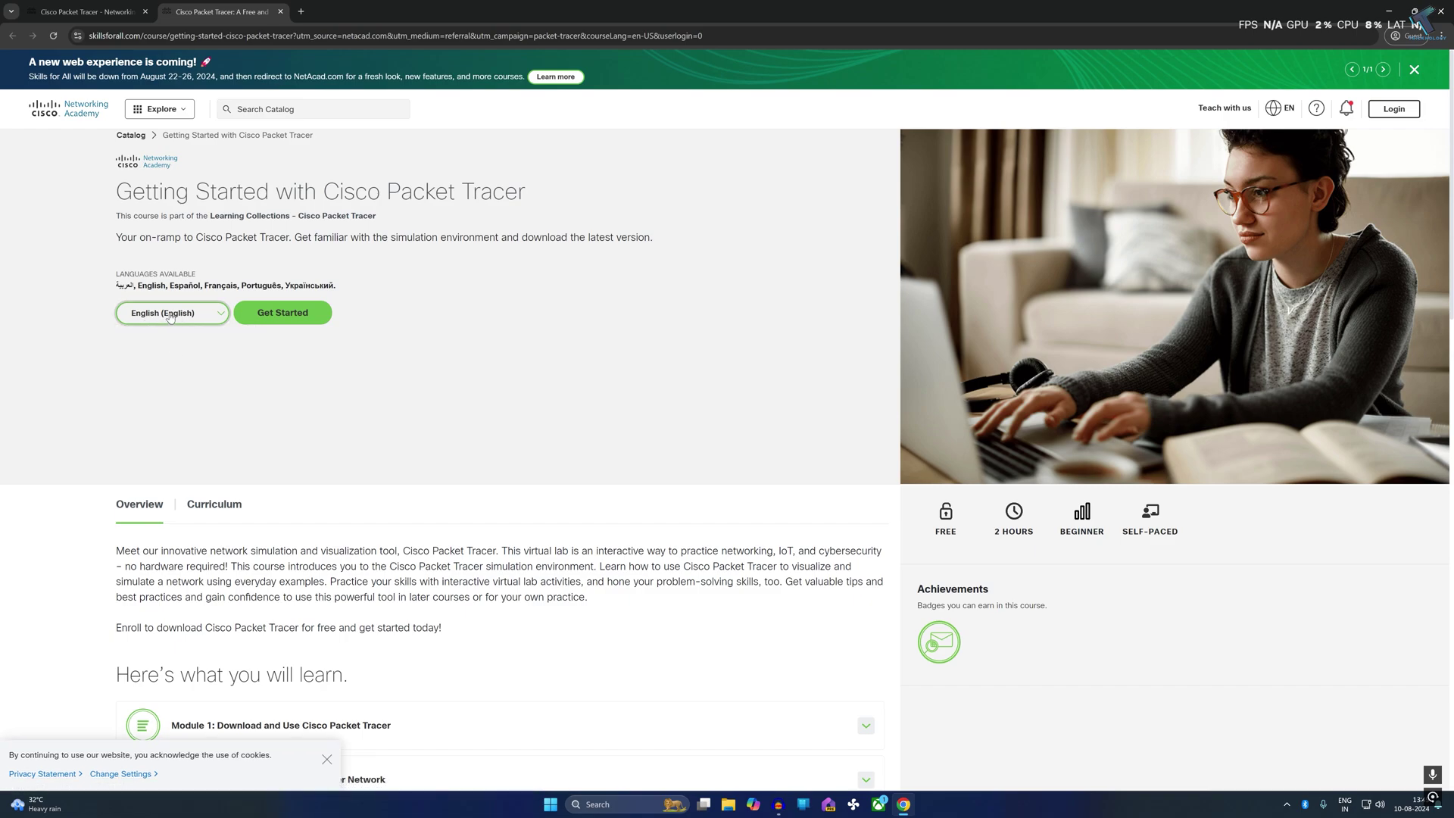
Start enrolling, open the sign-up form, and choose the country, birth year and birth month
{"action": "left_click", "coordinate": [288, 318]}
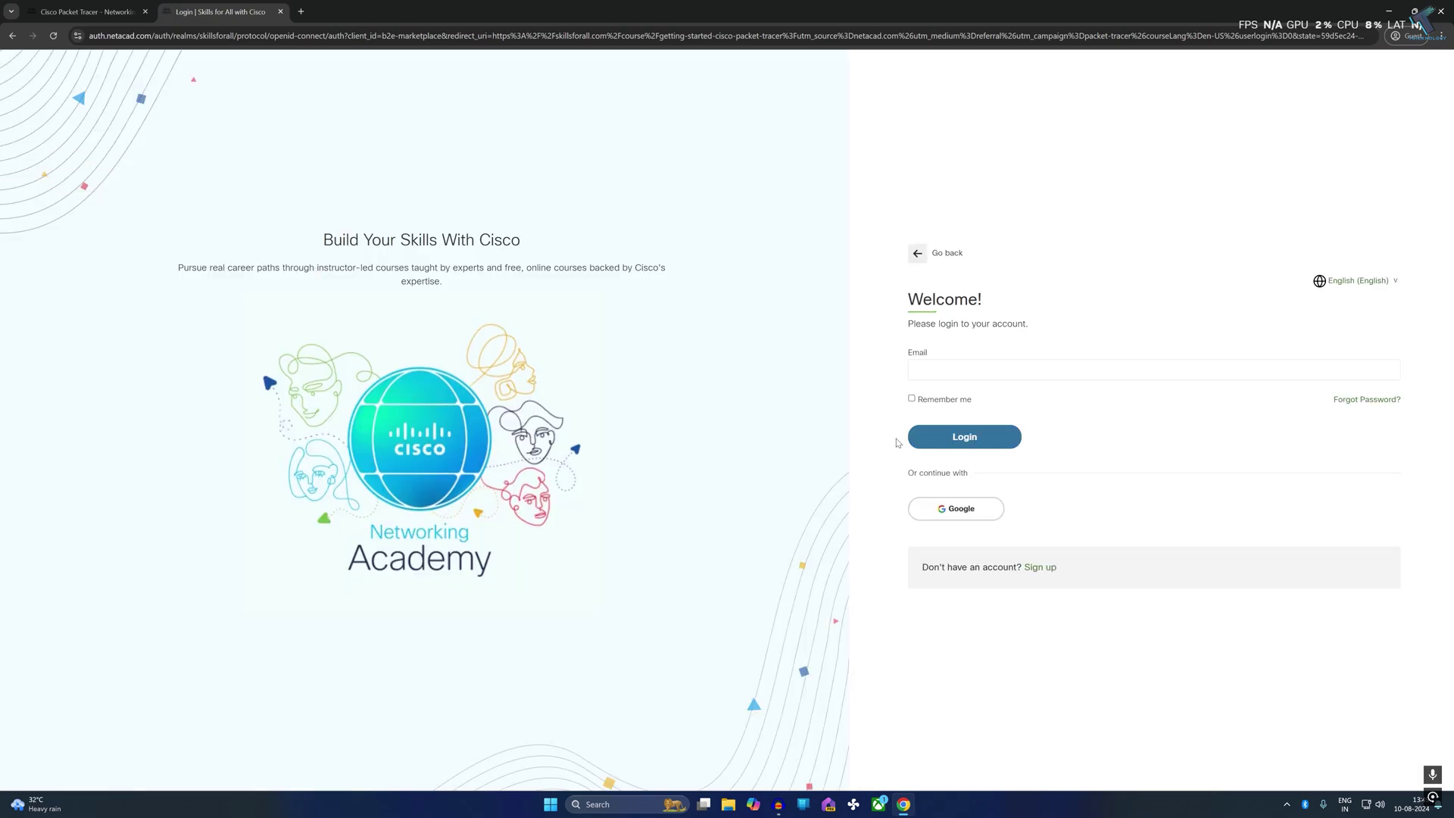
{"action": "left_click", "coordinate": [1043, 568]}
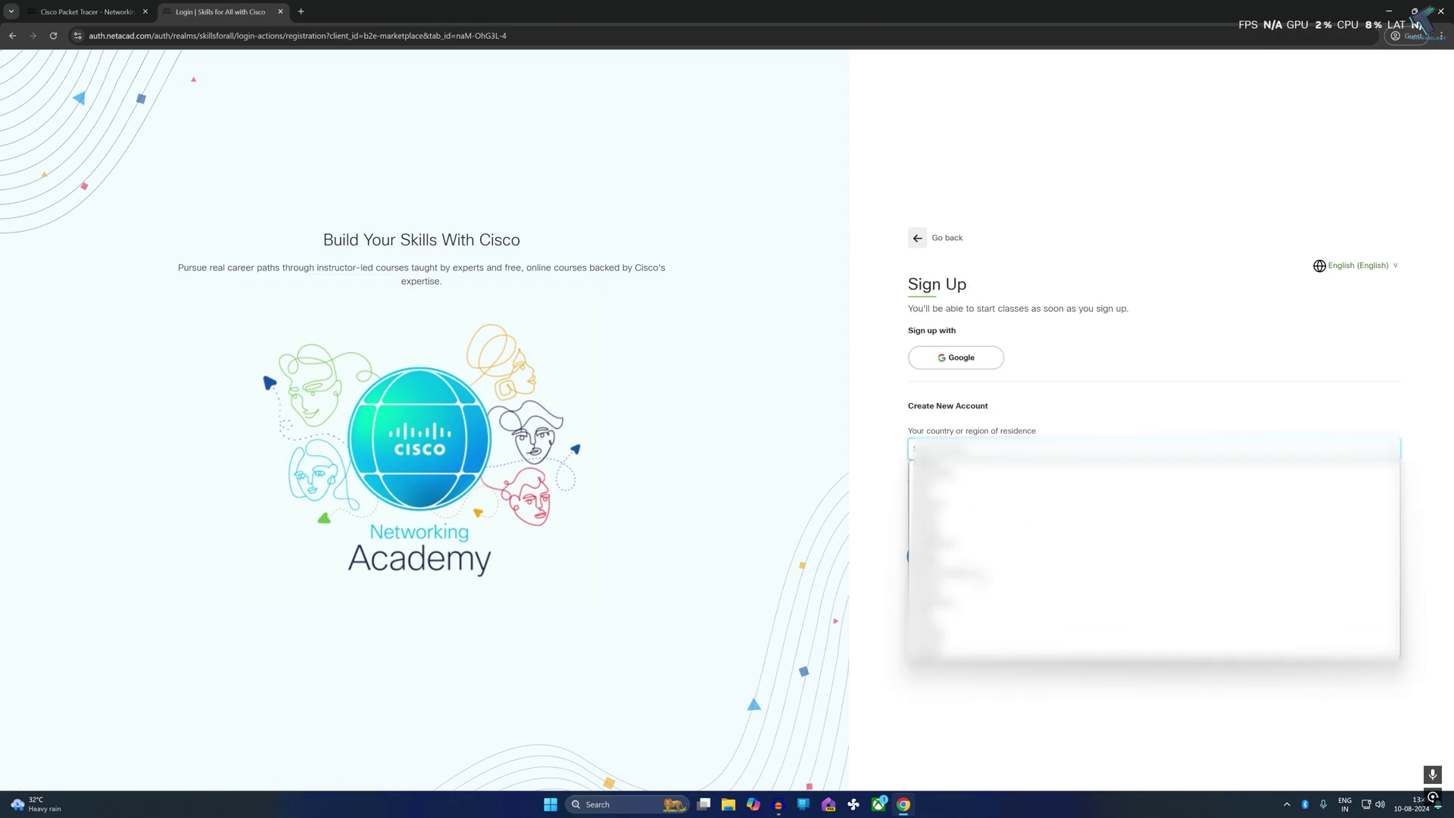
{"action": "left_click", "coordinate": [984, 553]}
{"action": "left_click", "coordinate": [1026, 501]}
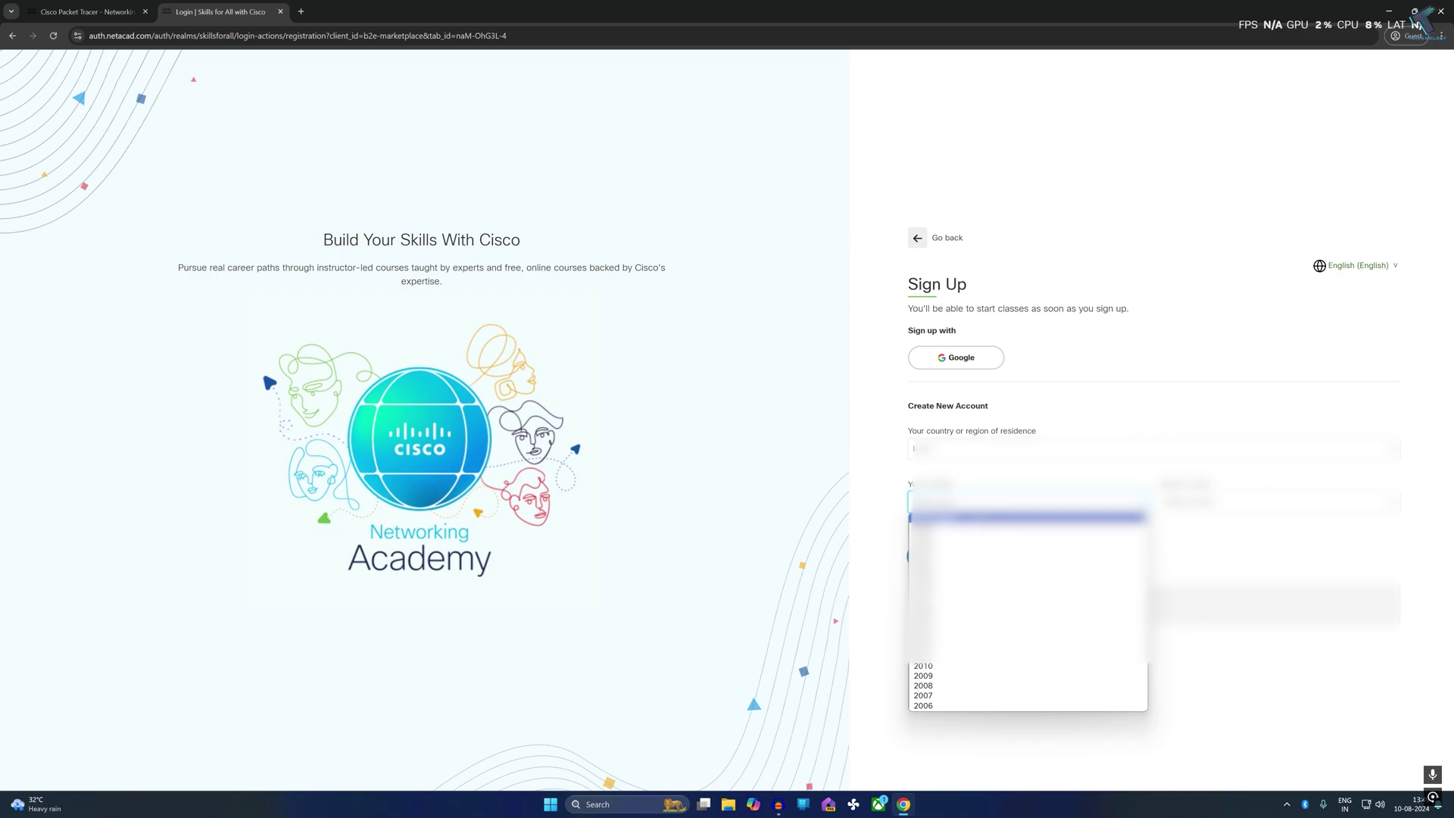
{"action": "scroll", "coordinate": [1027, 628], "scroll_direction": "down", "scroll_amount": 10}
{"action": "scroll", "coordinate": [1028, 613], "scroll_direction": "up", "scroll_amount": 6}
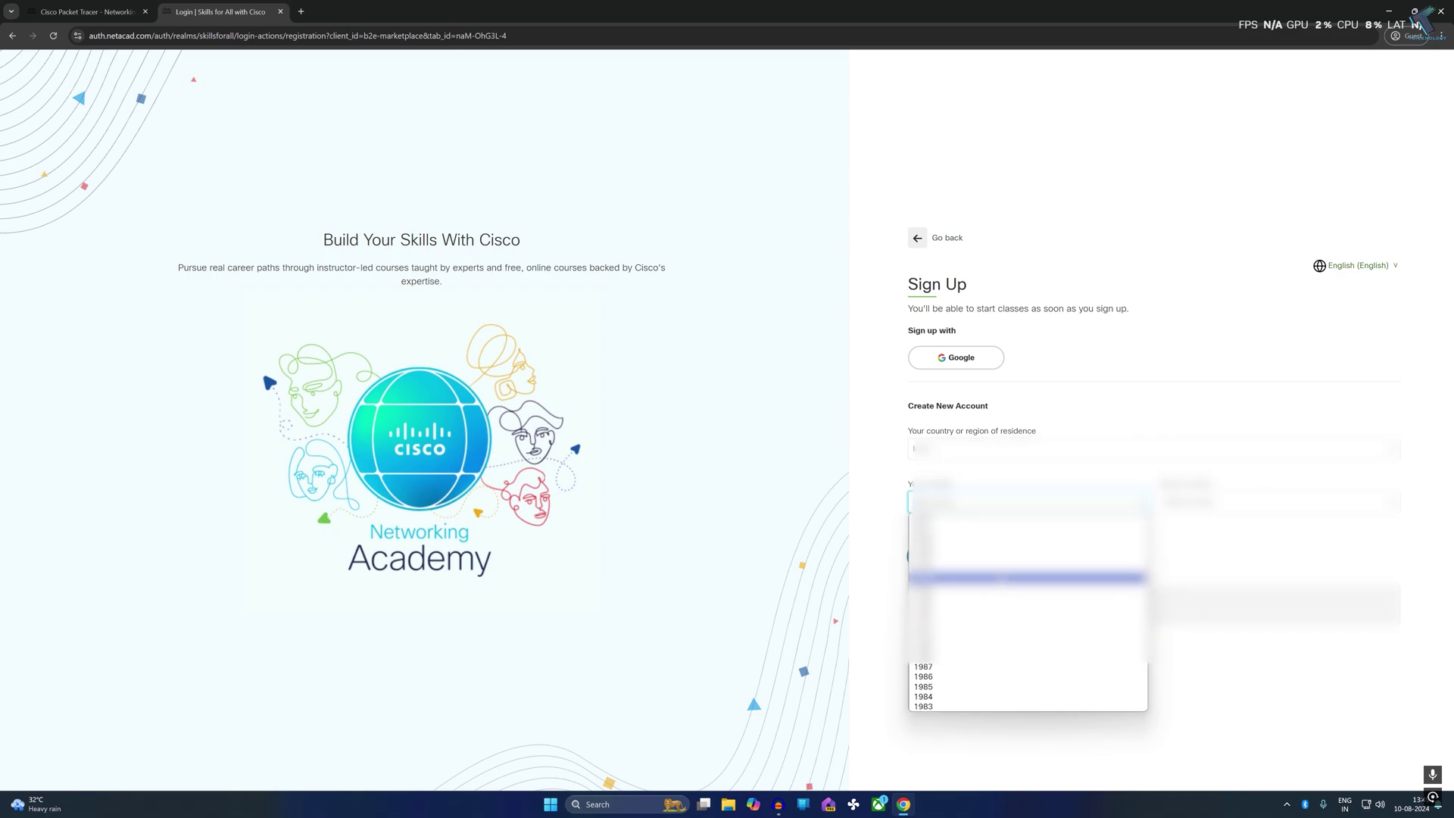
{"action": "left_click", "coordinate": [1028, 577]}
{"action": "left_click", "coordinate": [1280, 501]}
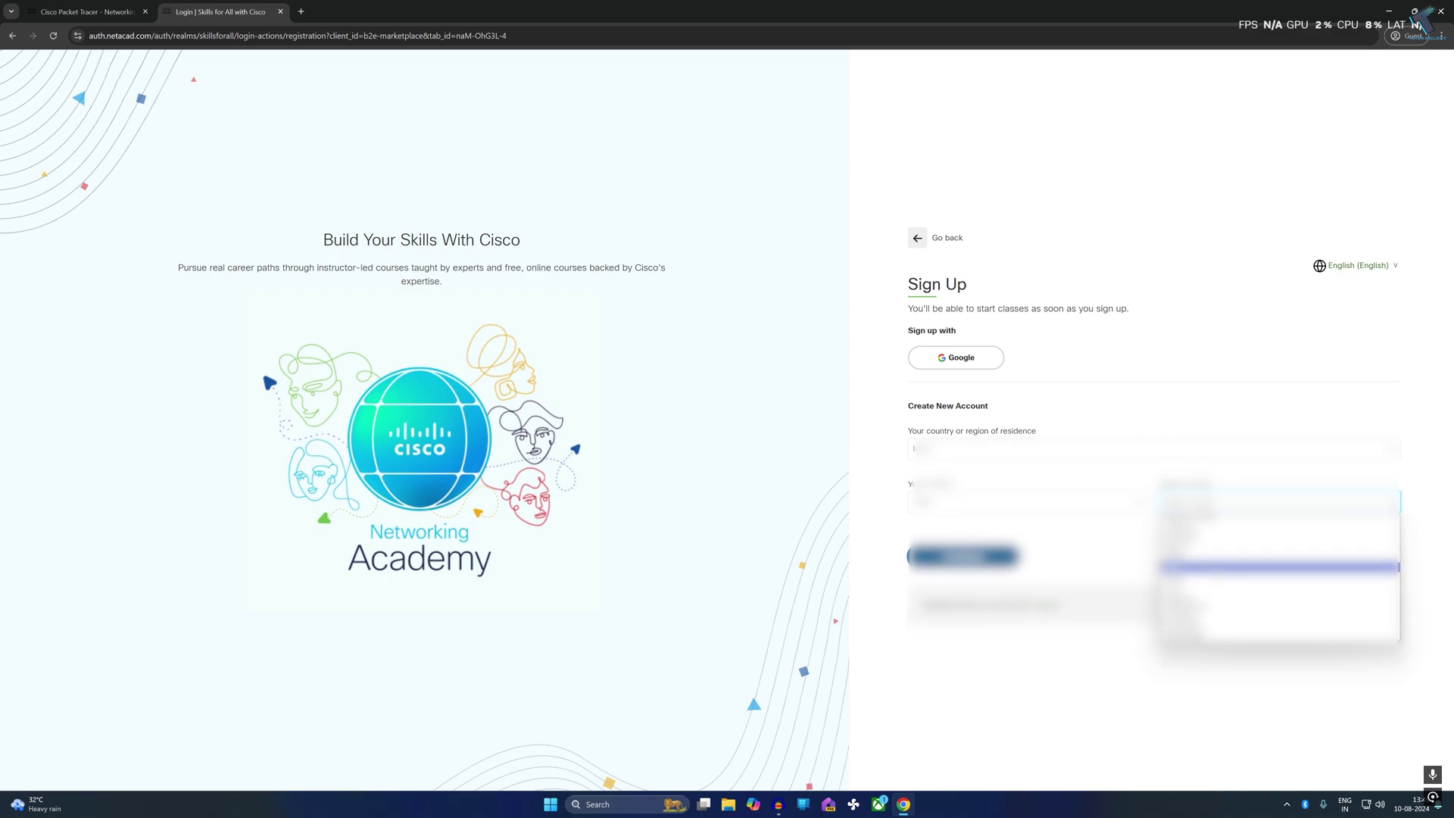
{"action": "left_click", "coordinate": [1280, 567]}
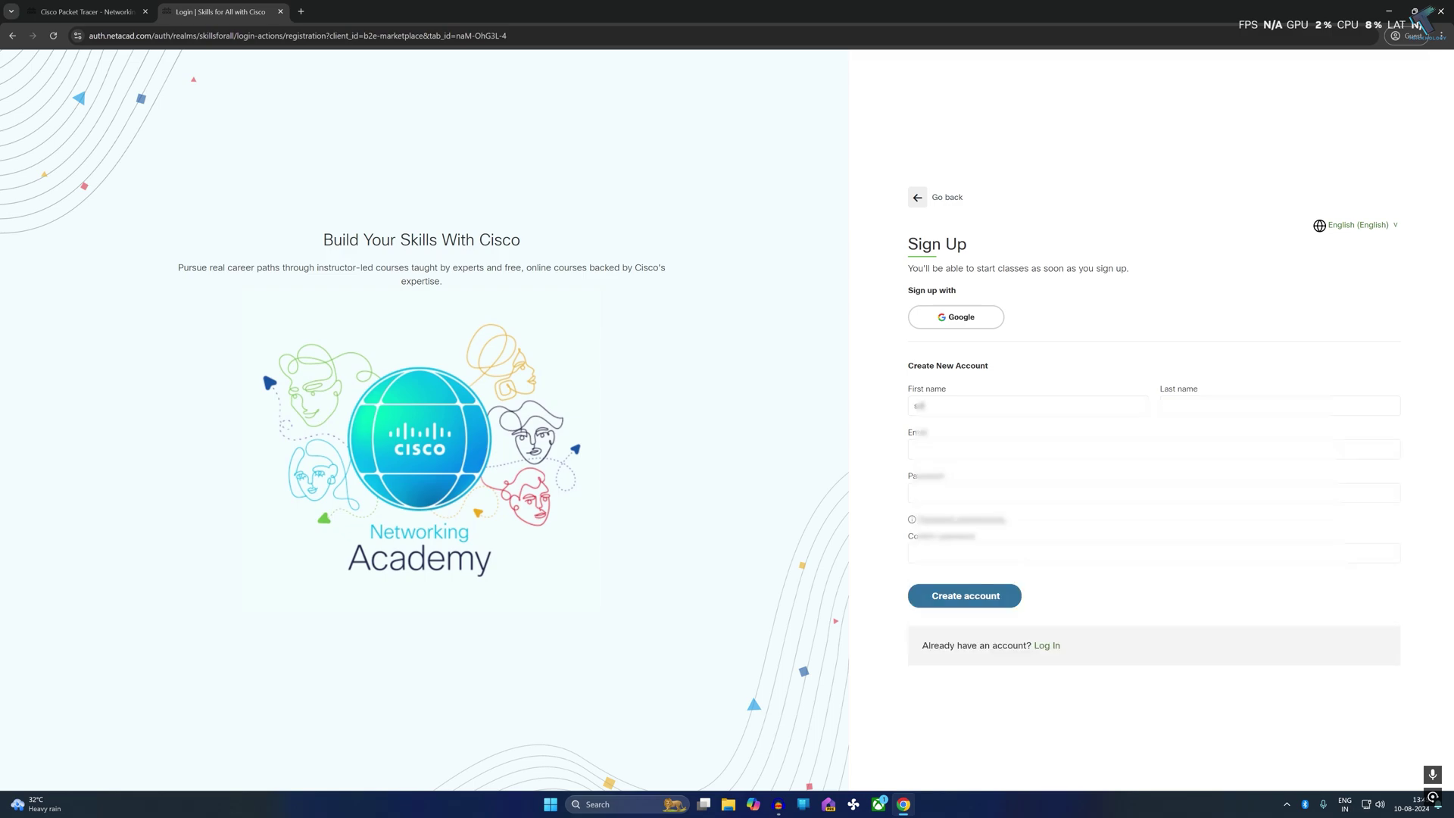
Enter the e-mail address and password, confirm the password, and submit the new account
{"action": "key", "text": "Tab"}
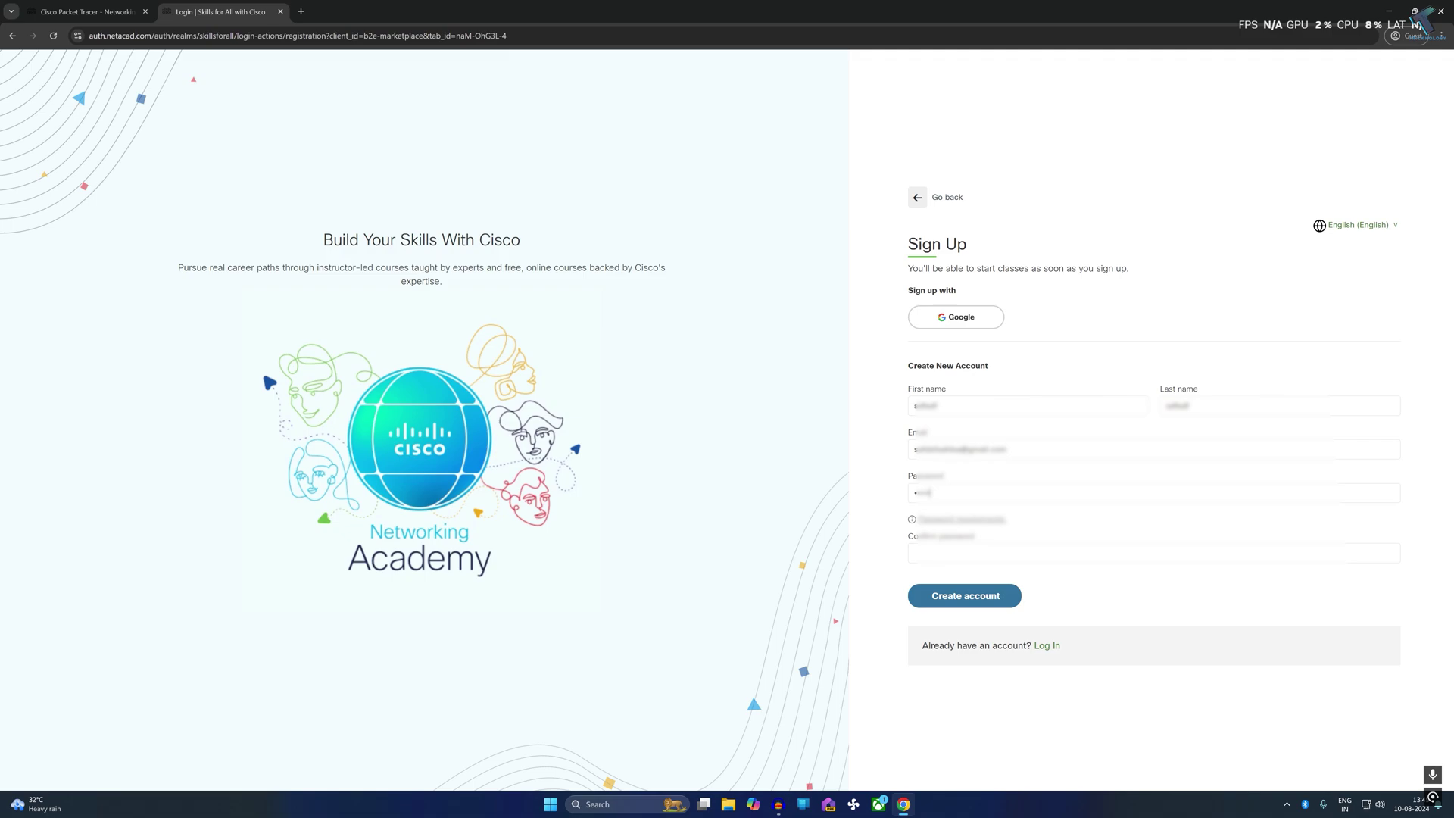
{"action": "left_click", "coordinate": [917, 553]}
{"action": "key", "text": "Return"}
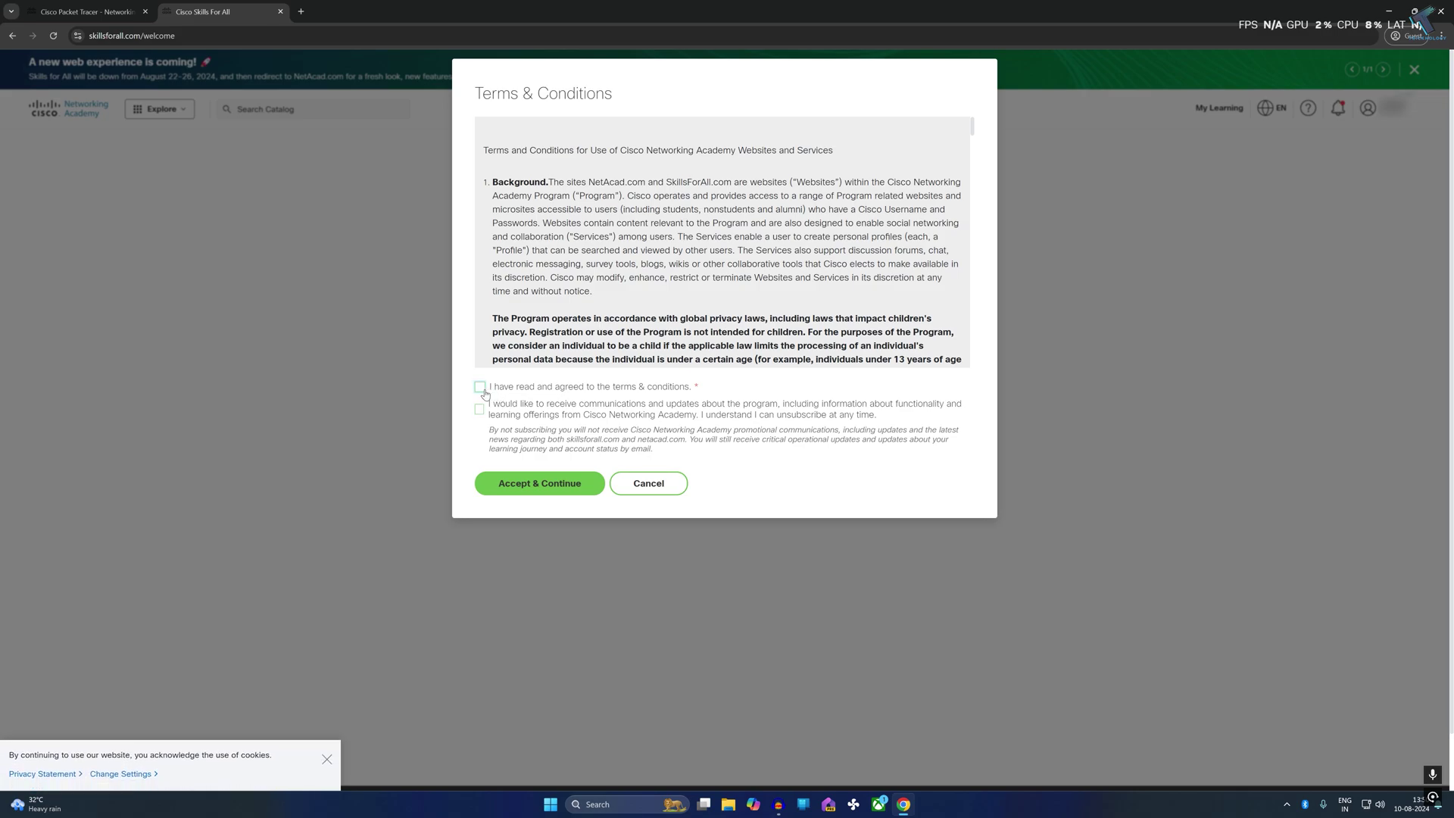
Accept the Terms & Conditions and go to lesson 1.0.3 Download Cisco Packet Tracer
{"action": "left_click", "coordinate": [492, 388]}
{"action": "left_click", "coordinate": [540, 489]}
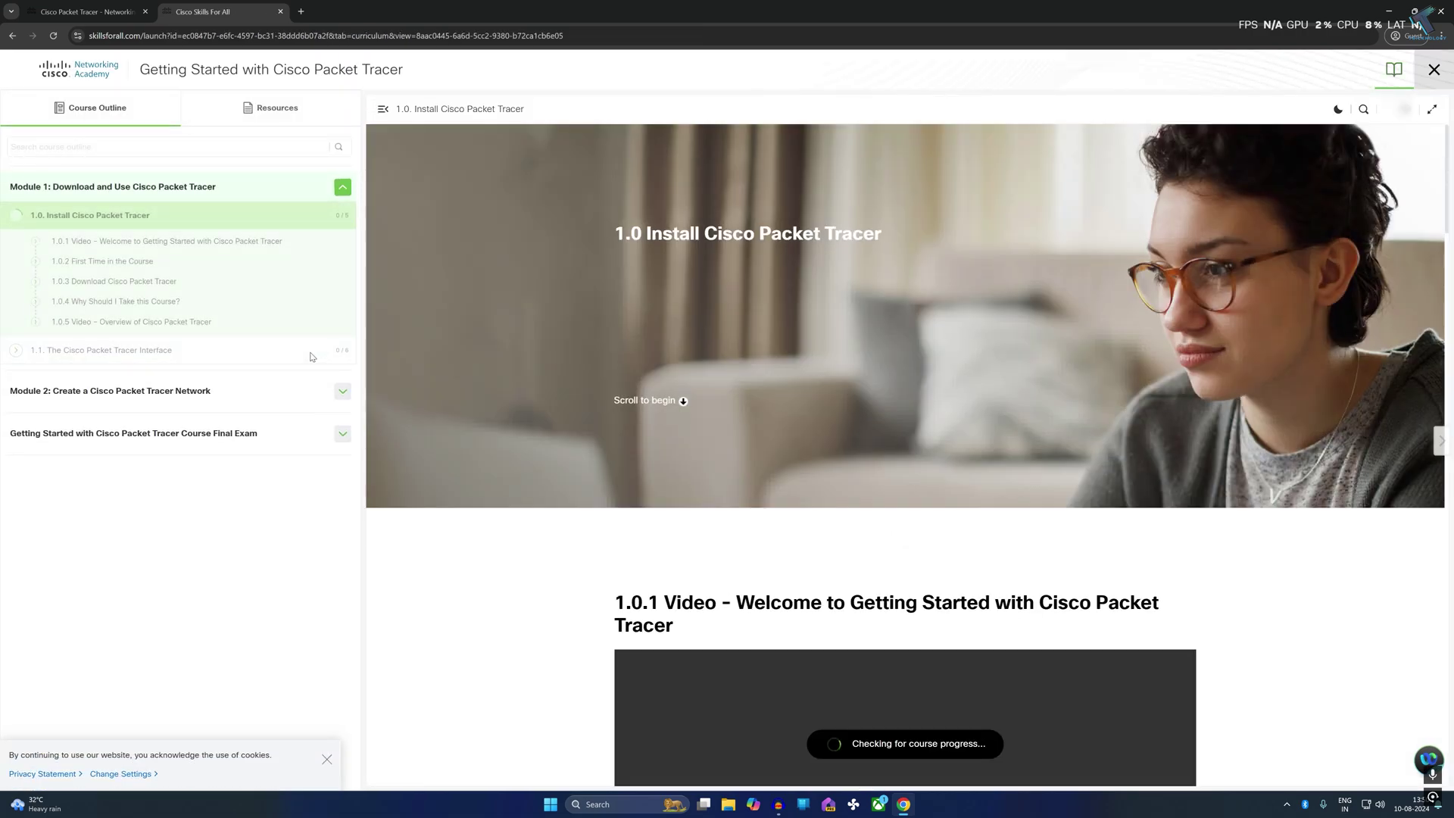
{"action": "scroll", "coordinate": [870, 306], "scroll_direction": "down", "scroll_amount": 4}
{"action": "scroll", "coordinate": [869, 306], "scroll_direction": "down", "scroll_amount": 10}
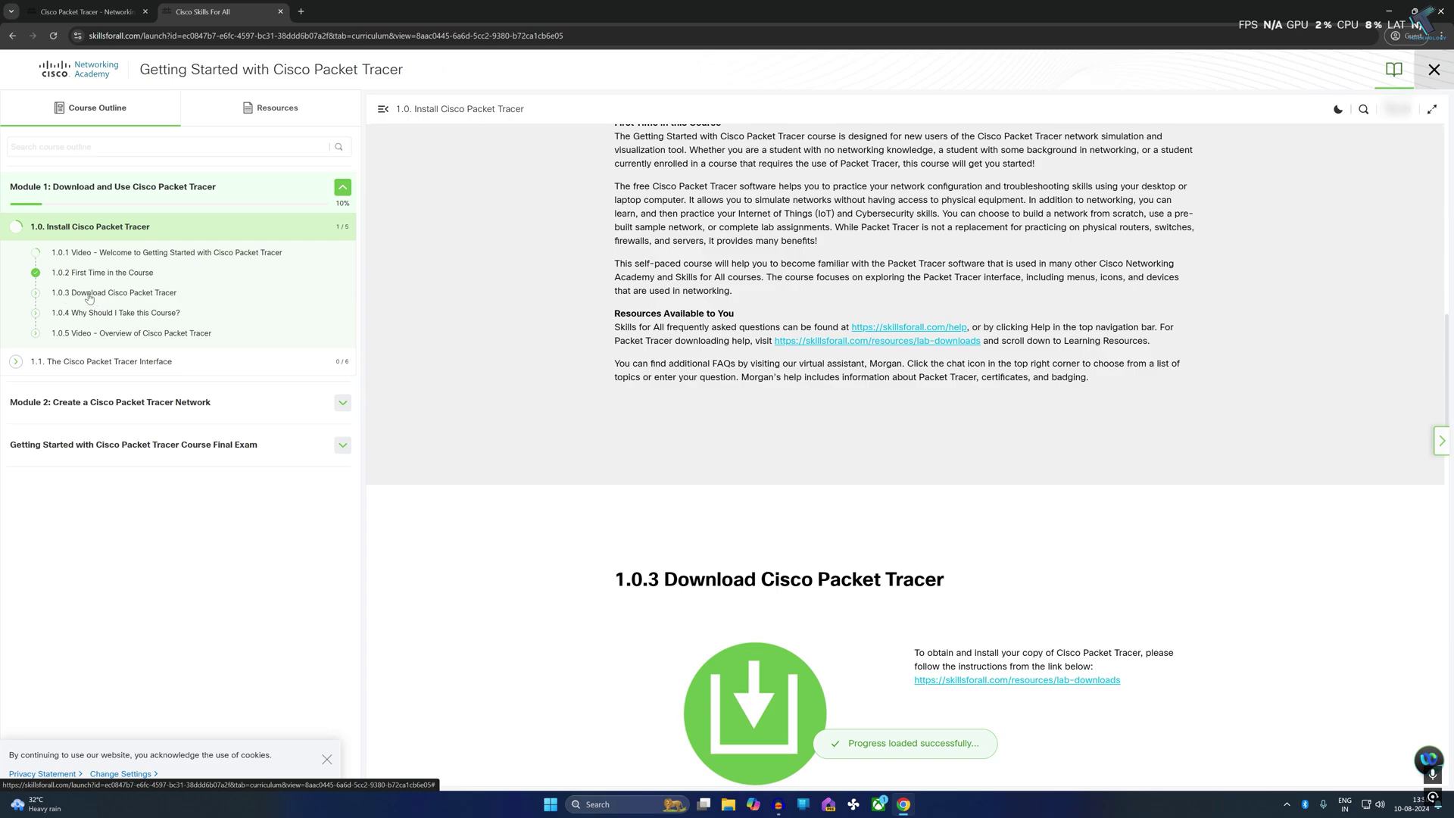
{"action": "left_click", "coordinate": [86, 296]}
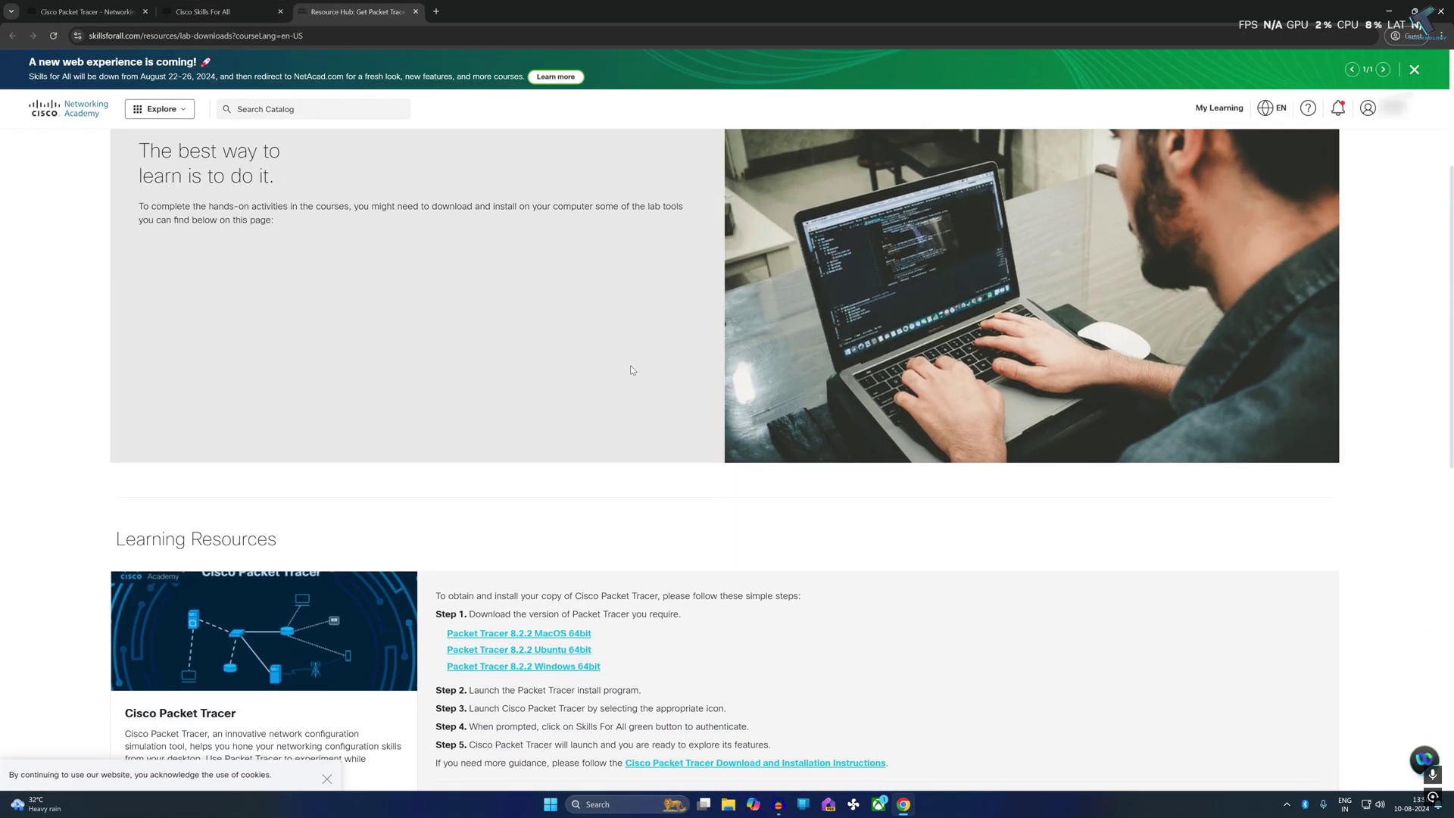
{"action": "scroll", "coordinate": [633, 371], "scroll_direction": "down", "scroll_amount": 4}
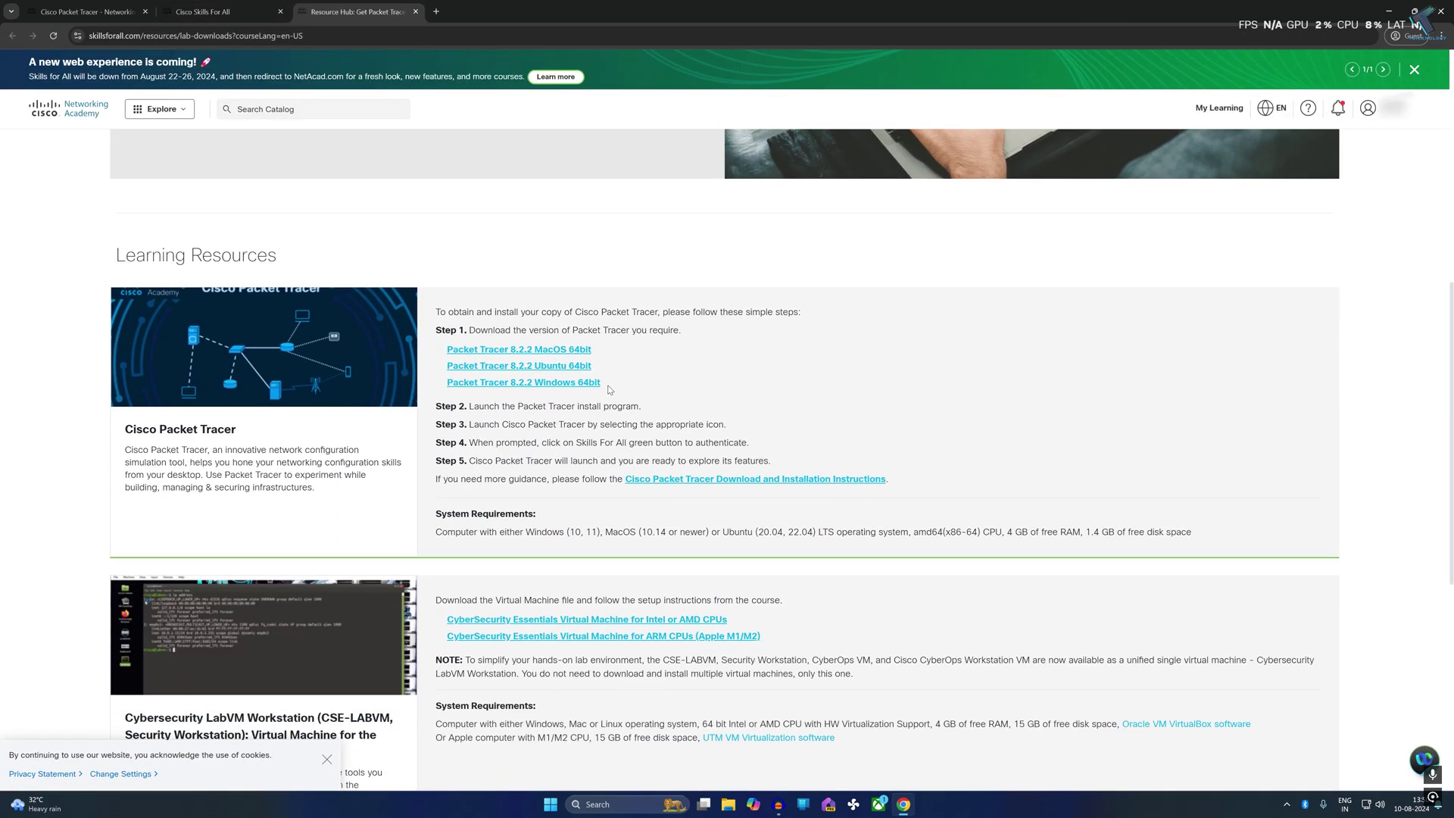
Download the Packet Tracer 8.2.2 Windows 64bit installer from the lab-downloads list
{"action": "left_click_drag", "start_coordinate": [609, 390], "coordinate": [447, 391]}
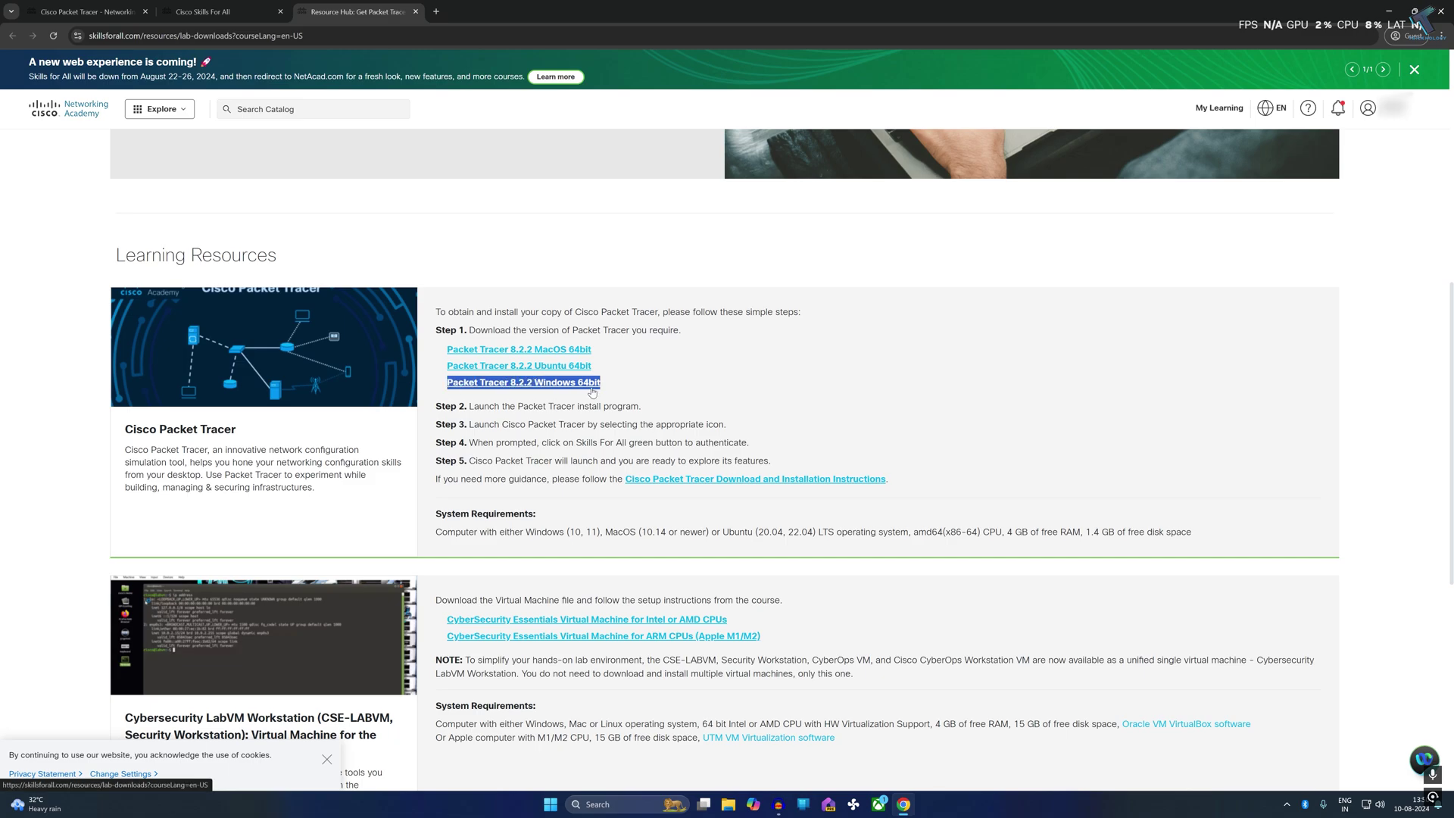
{"action": "left_click", "coordinate": [642, 387]}
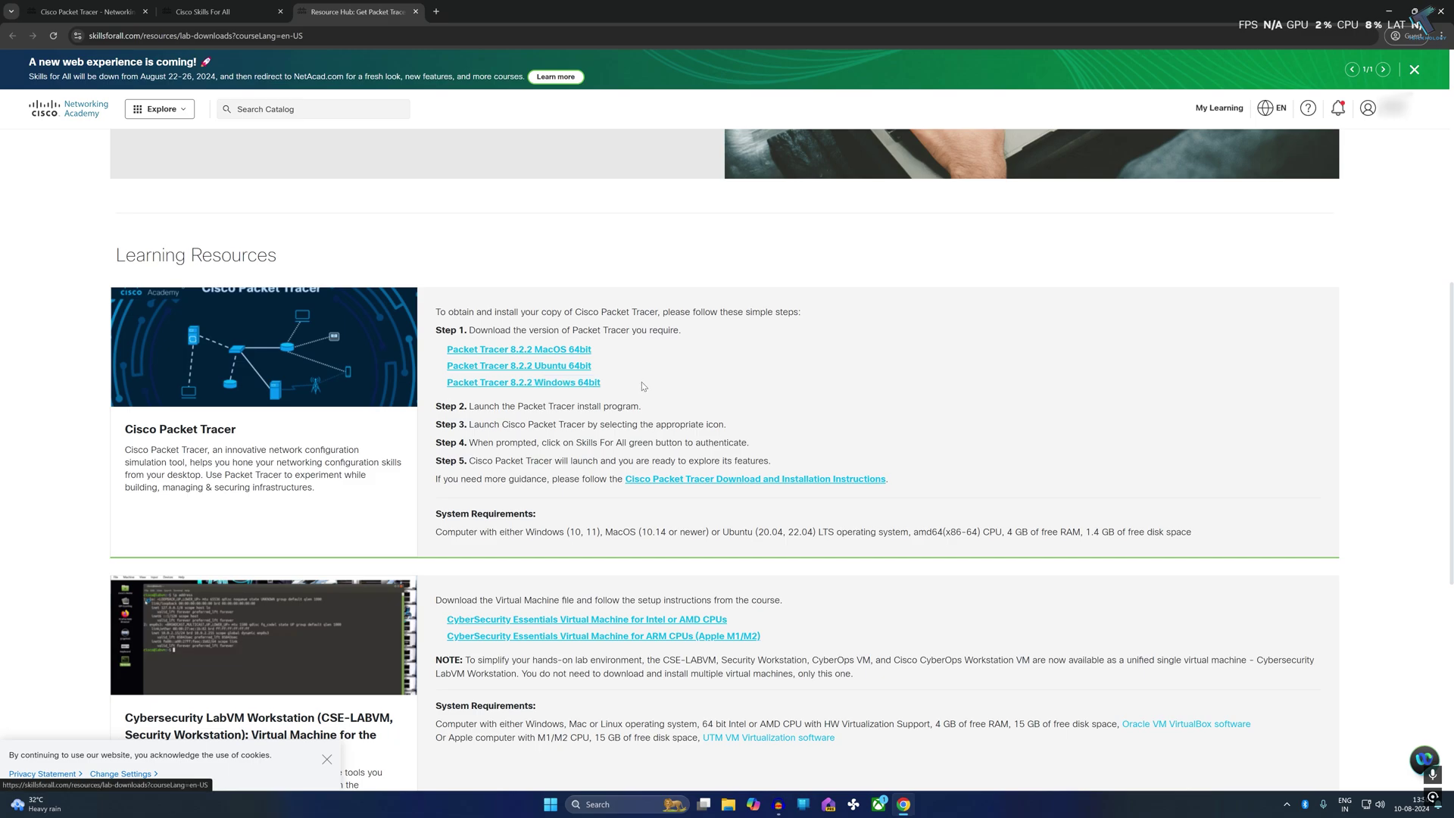
{"action": "left_click", "coordinate": [551, 384]}
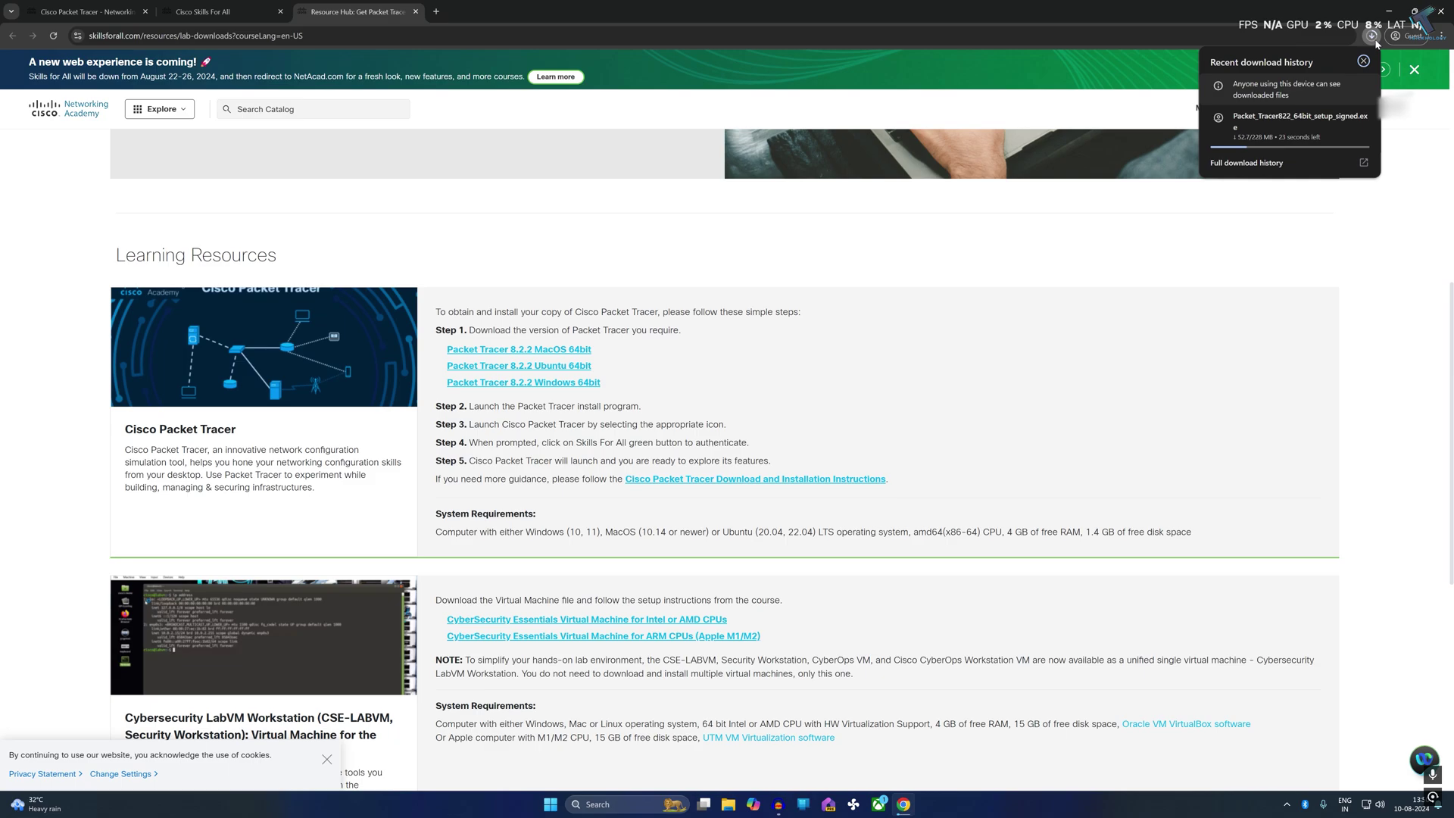
Run the installer, accept the licence, and install with default location, Start Menu folder and desktop shortcut
{"action": "left_click", "coordinate": [1273, 124]}
{"action": "left_click", "coordinate": [628, 456]}
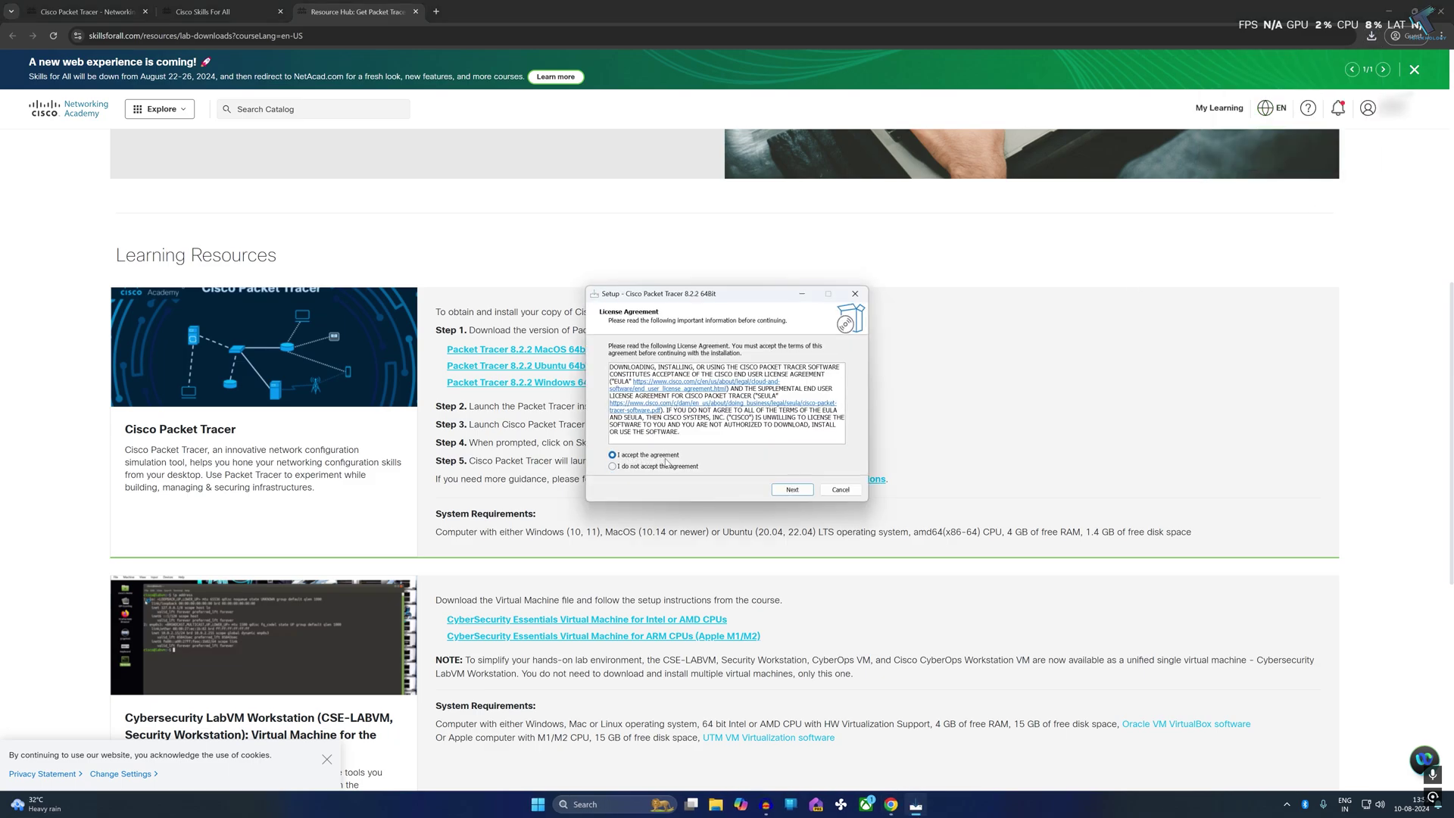
{"action": "left_click", "coordinate": [801, 493]}
{"action": "left_click", "coordinate": [800, 493]}
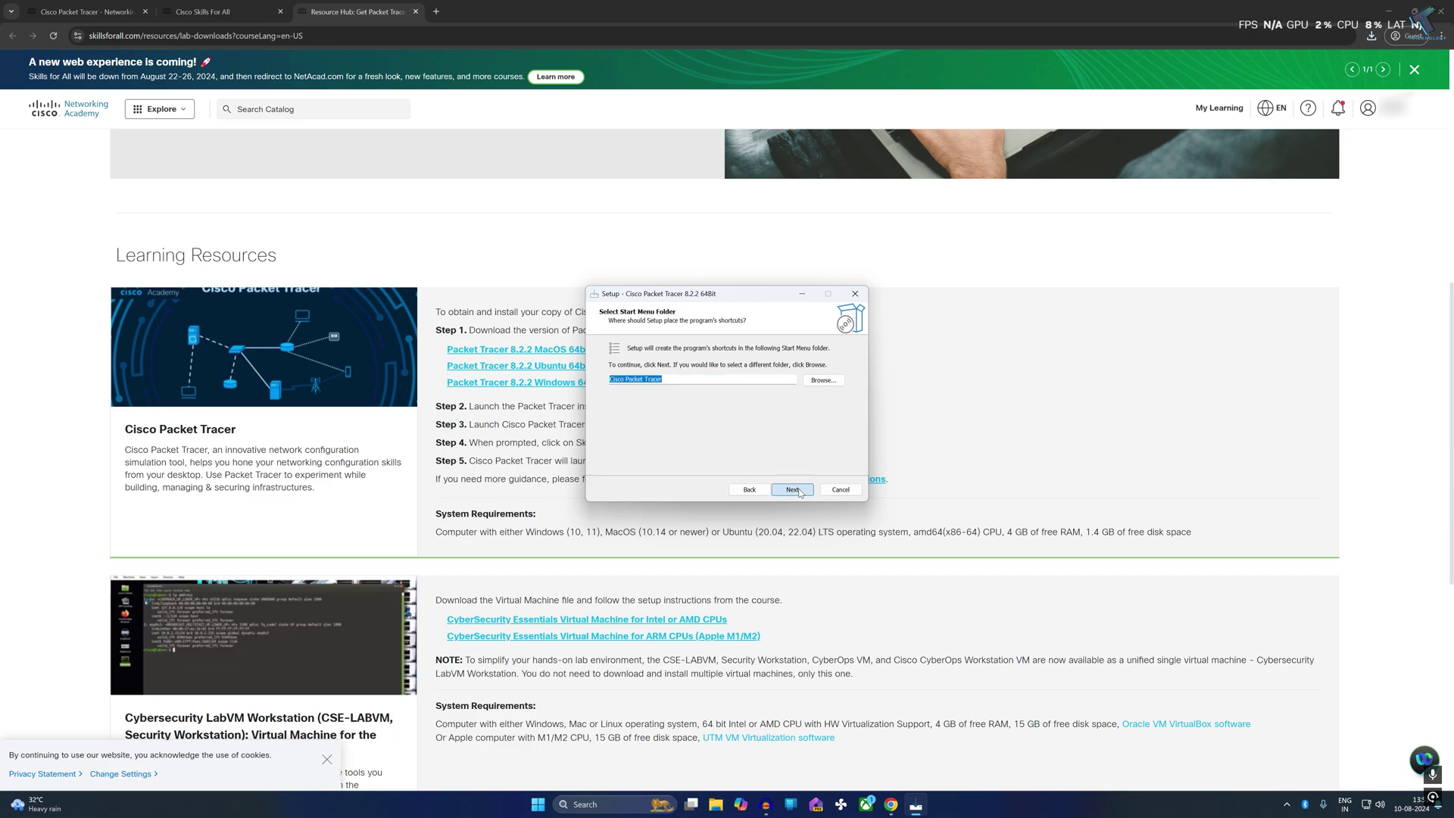
{"action": "left_click", "coordinate": [793, 490]}
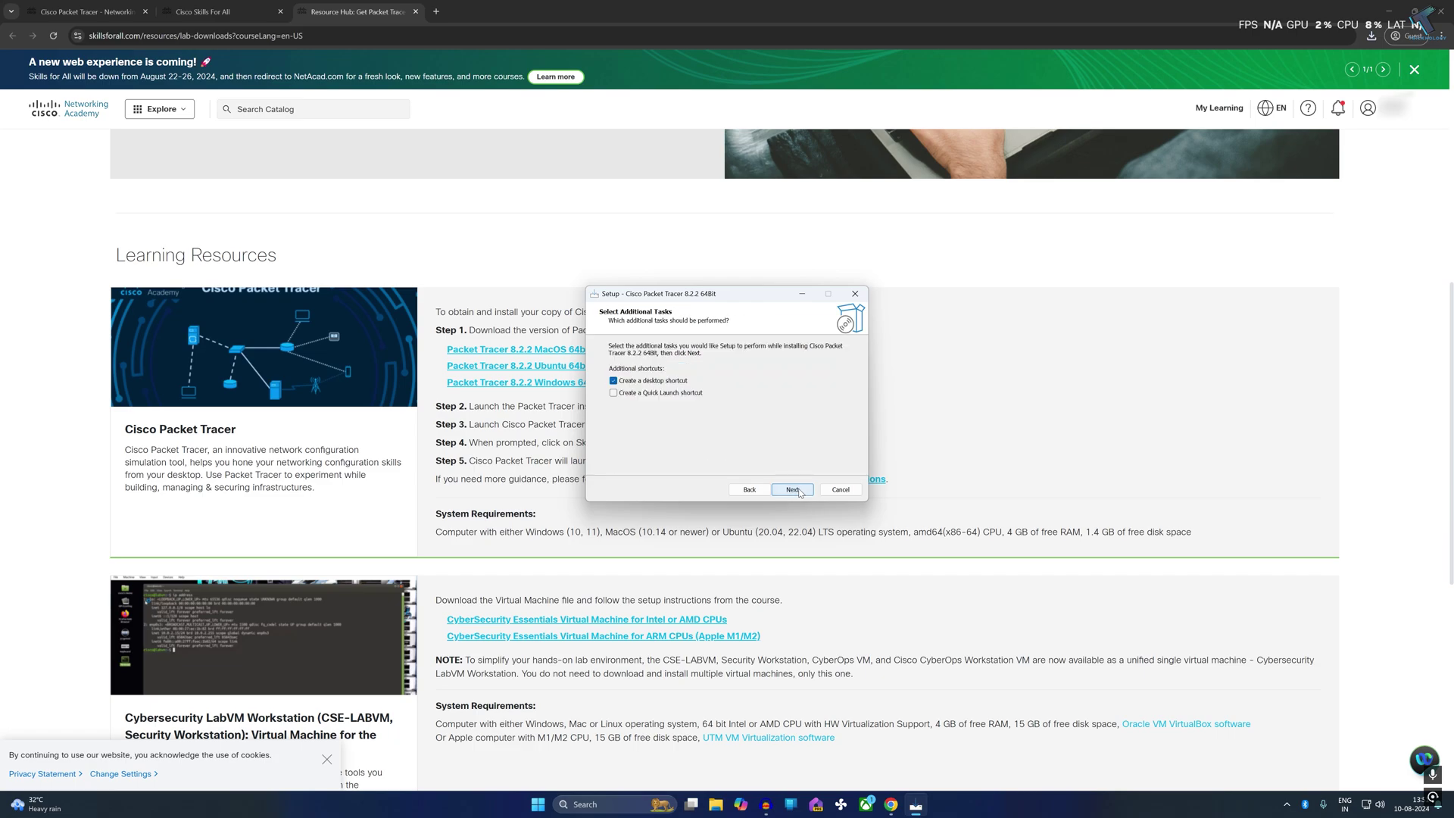
{"action": "left_click", "coordinate": [795, 490]}
{"action": "left_click", "coordinate": [796, 491]}
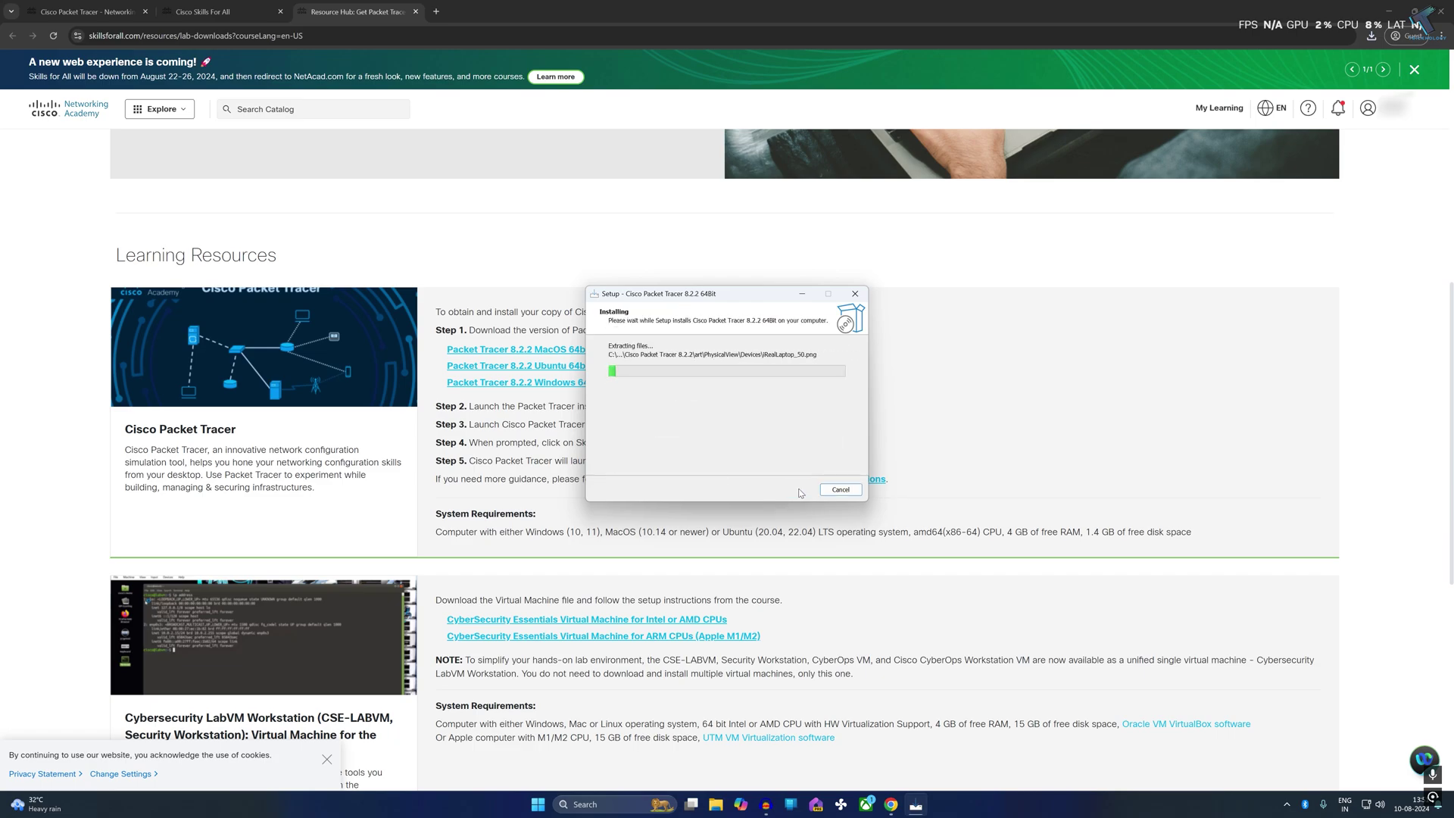
{"action": "key", "text": "super+Home"}
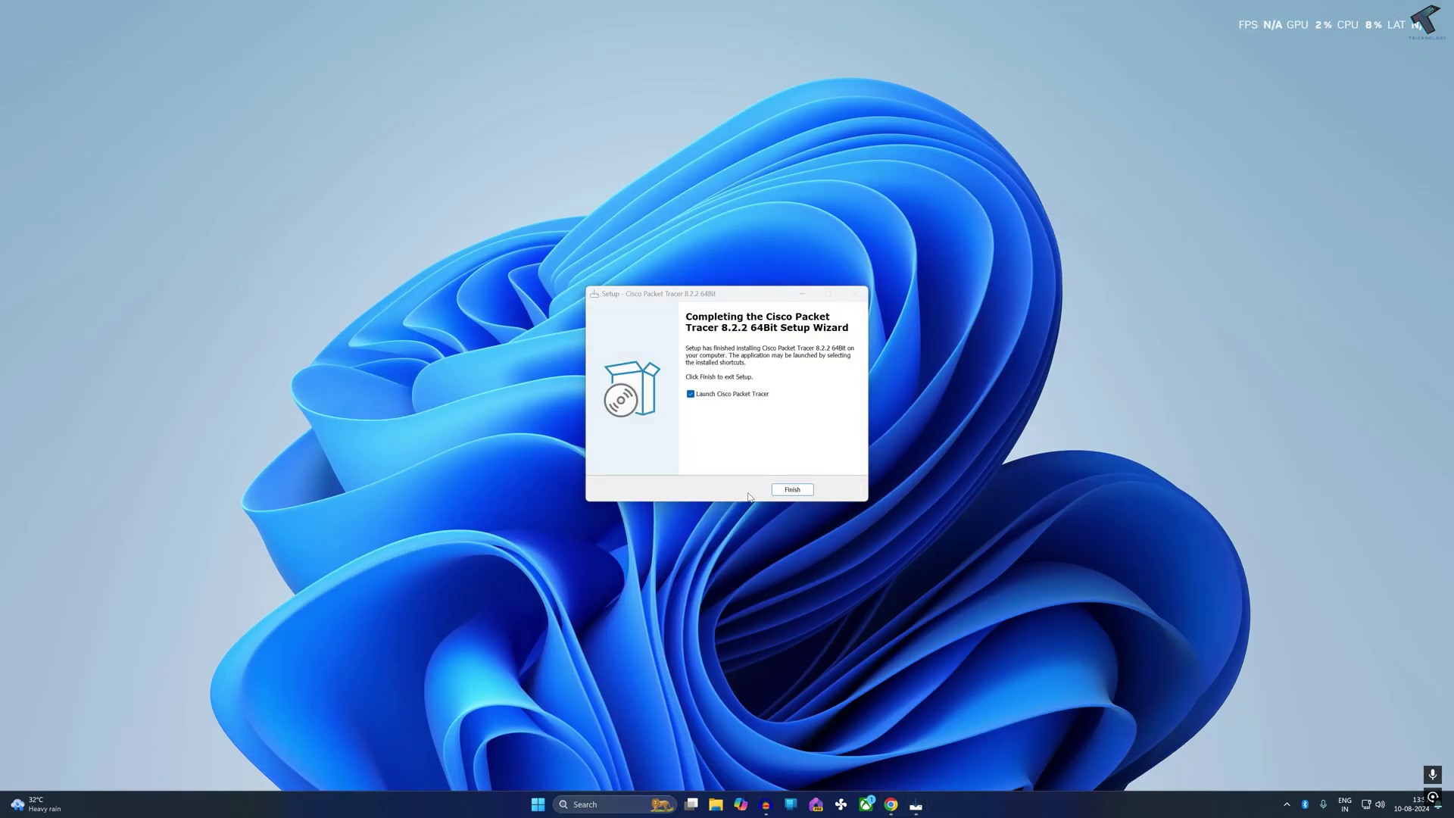
Finish setup, launch Packet Tracer in multi-user mode, and allow it through the Windows firewall
{"action": "left_click", "coordinate": [788, 490]}
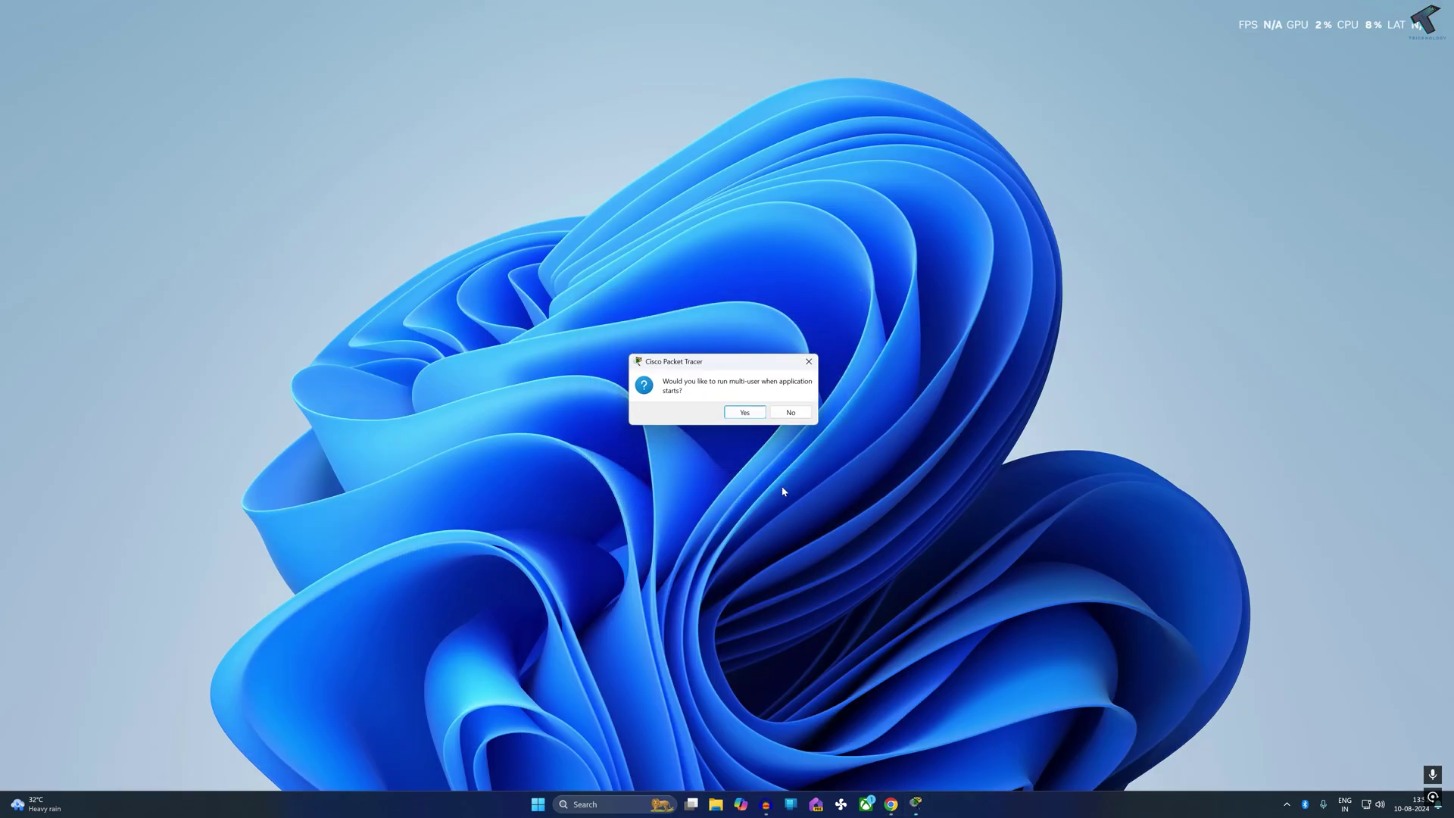
{"action": "left_click", "coordinate": [743, 413]}
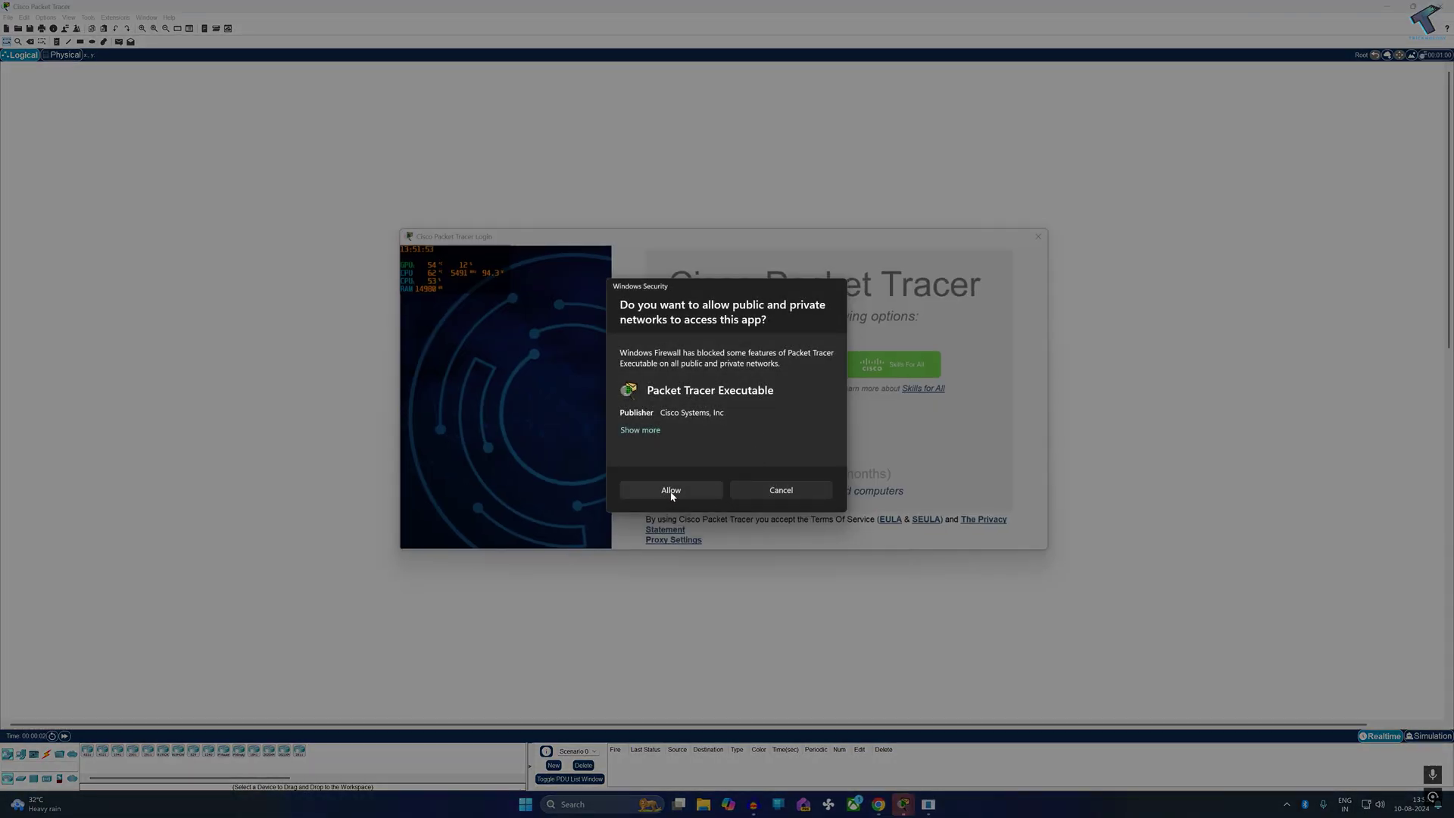
{"action": "left_click", "coordinate": [671, 492]}
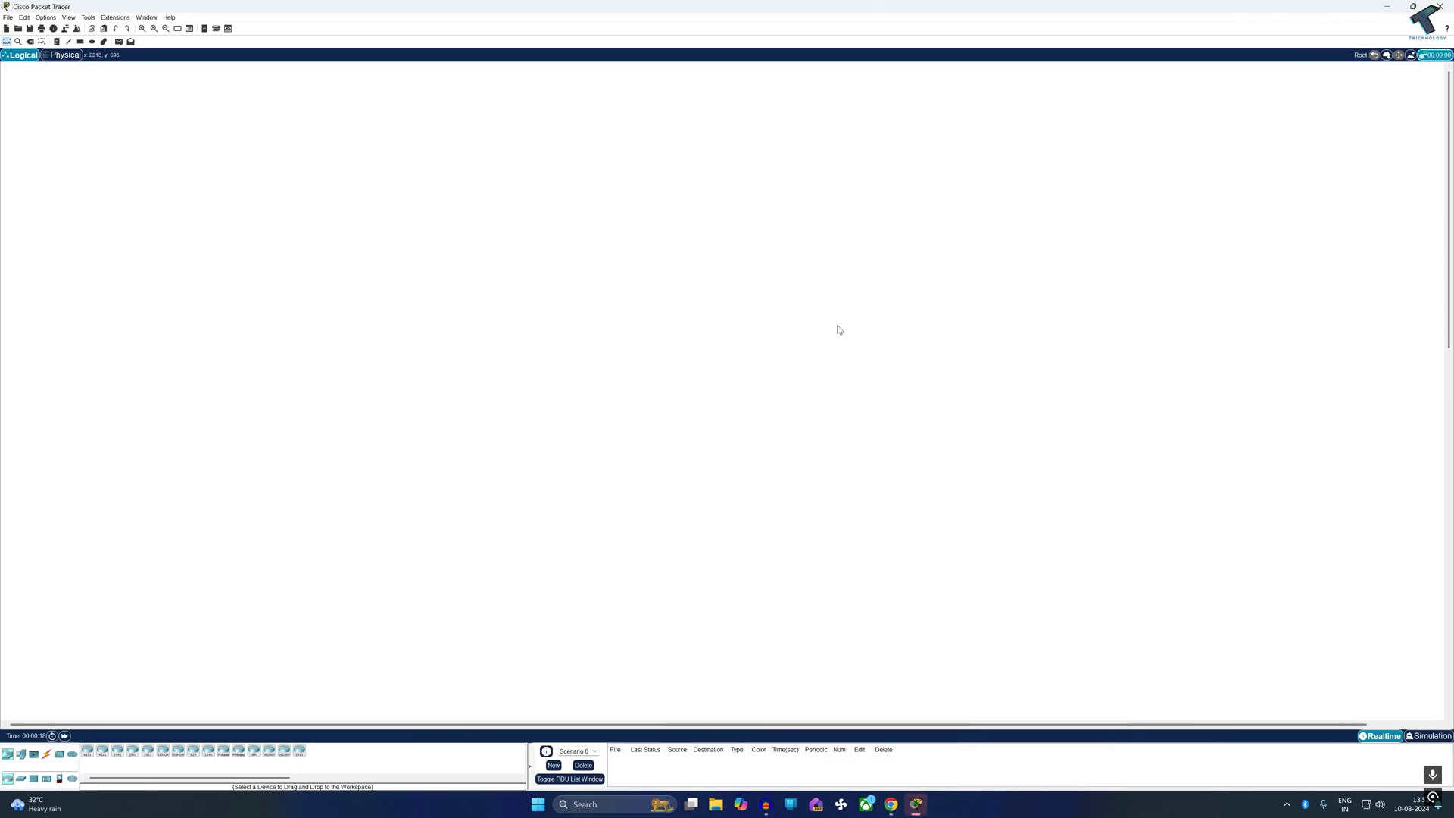
Place an ISR4321 router as Router0 mid-workspace, nudge it right, then browse Connections and End Devices
{"action": "left_click", "coordinate": [102, 751]}
{"action": "left_click", "coordinate": [490, 377]}
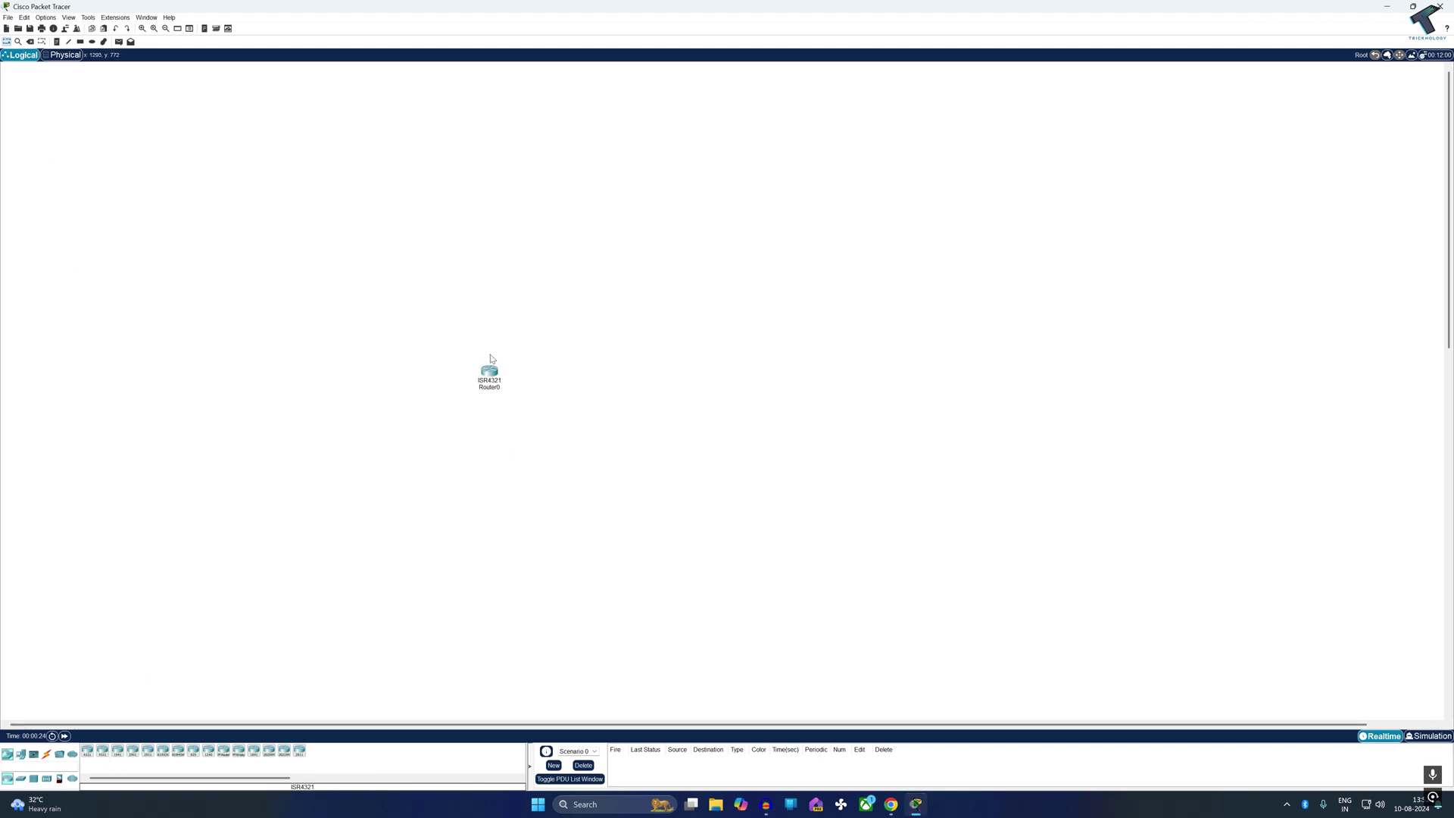
{"action": "left_click", "coordinate": [47, 754]}
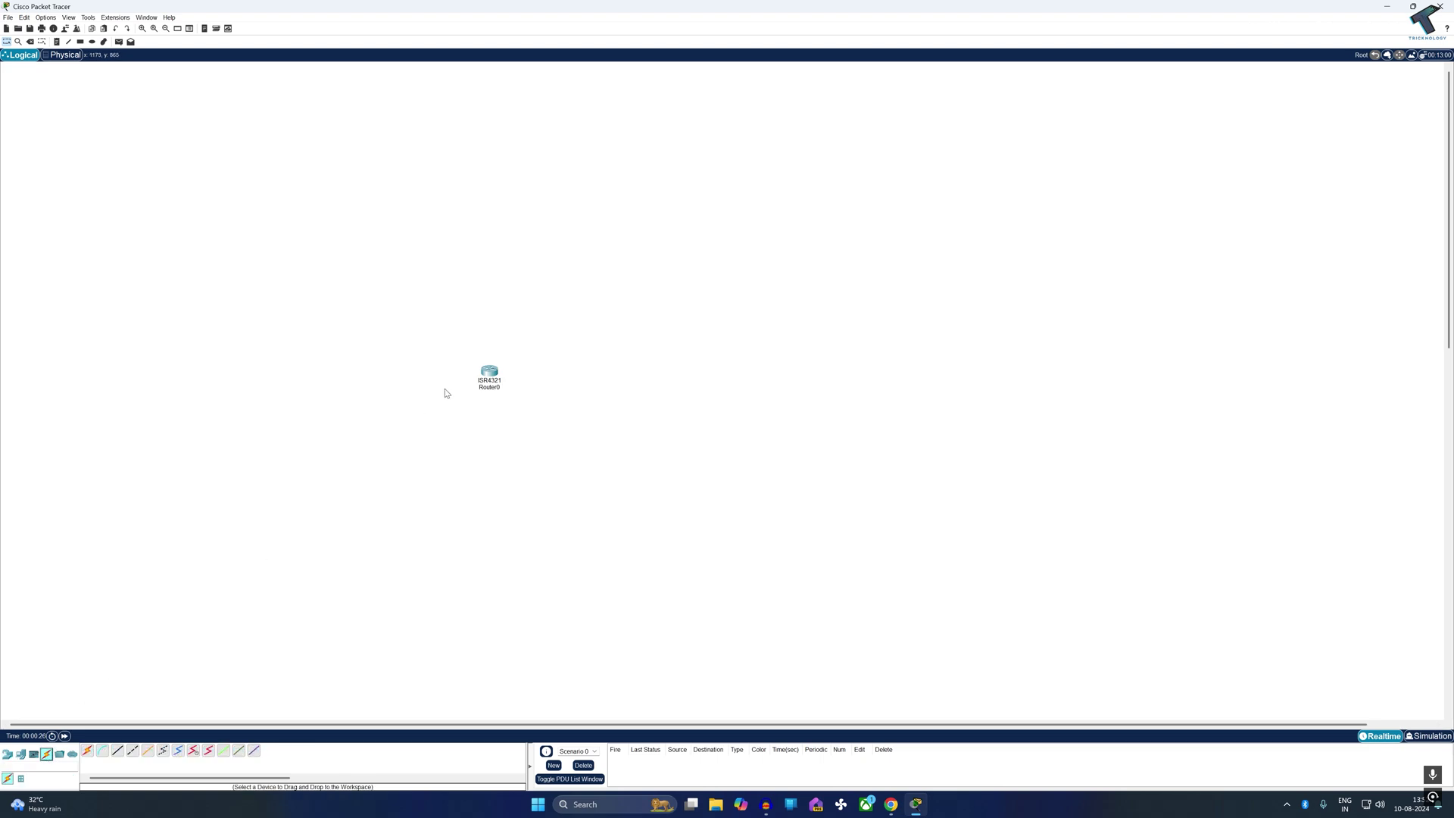
{"action": "left_click_drag", "start_coordinate": [492, 371], "coordinate": [495, 370]}
{"action": "left_click", "coordinate": [20, 755]}
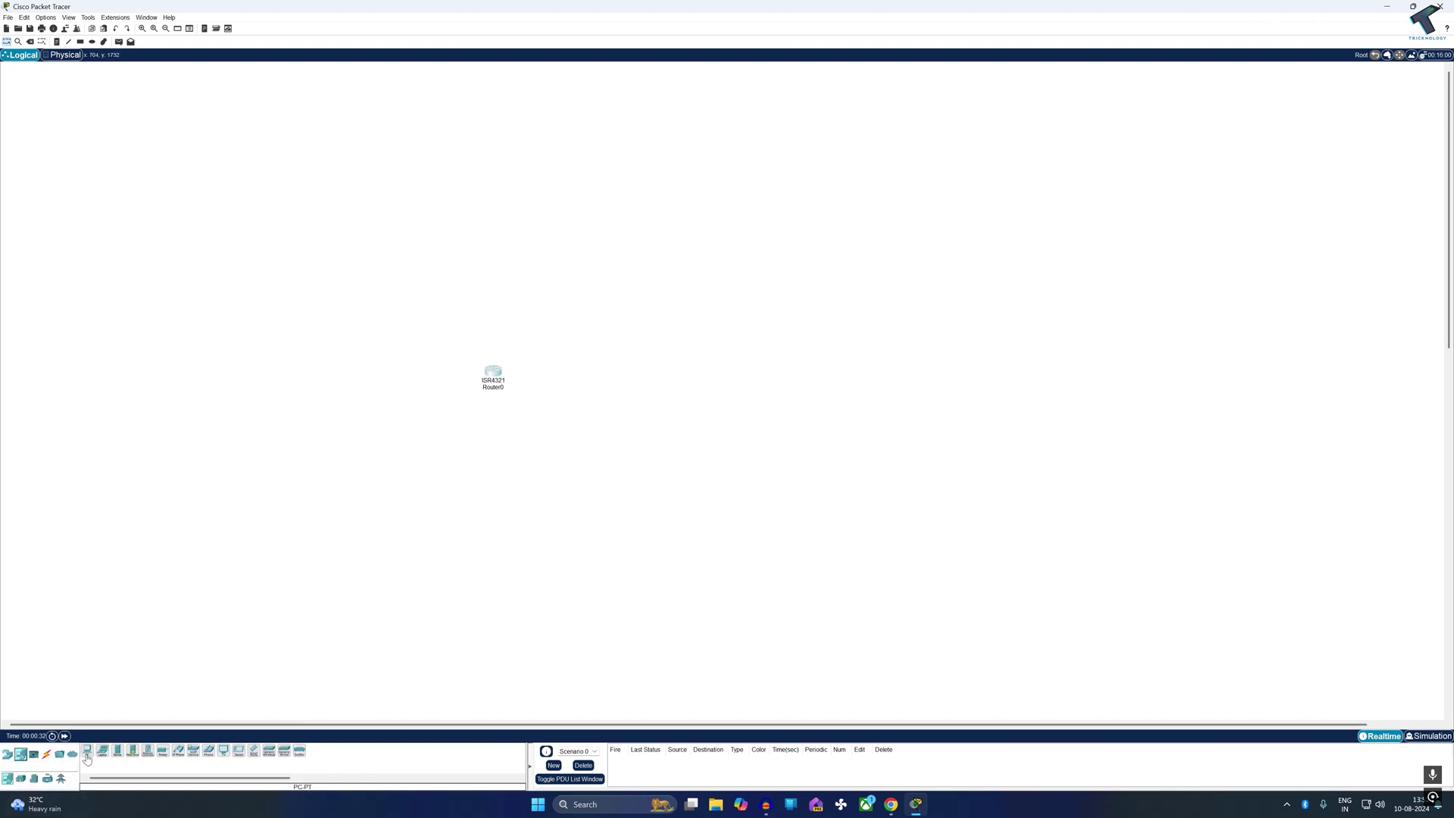